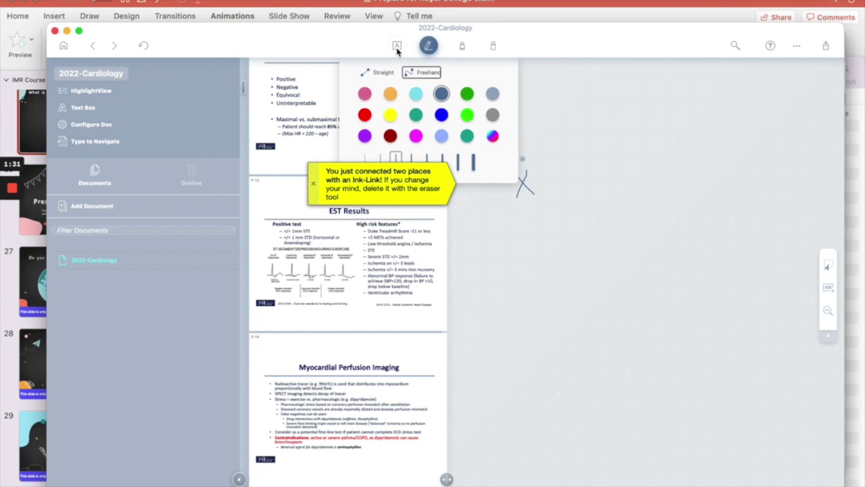
# Step: Follow the ink link beside the handwritten X to its slide, browse further down the document, and follow the link back again
pyautogui.click(522, 163)
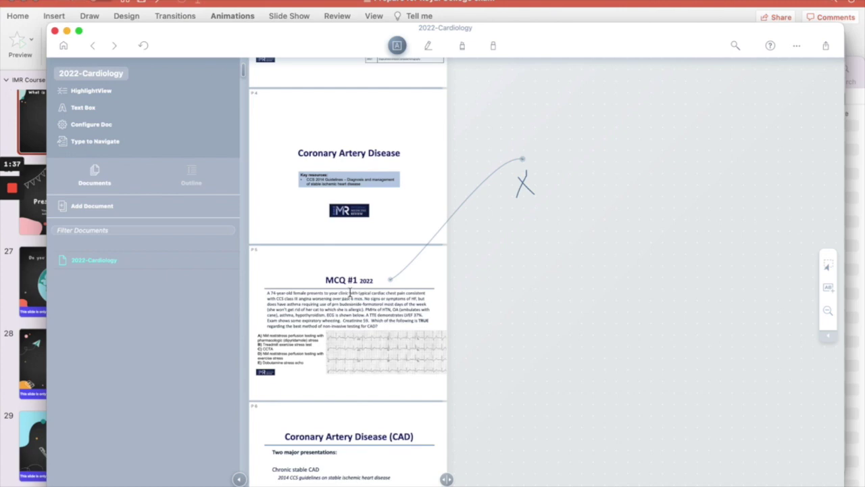
pyautogui.scroll(-15, 355, 232)
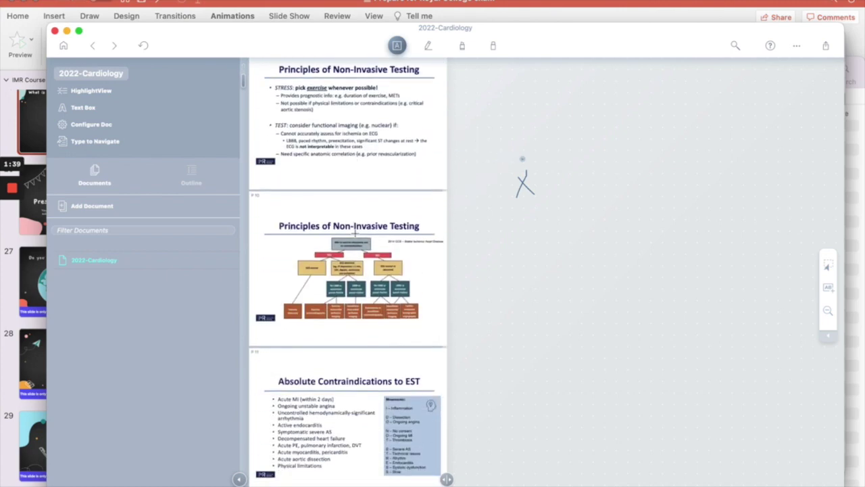
pyautogui.scroll(-5, 354, 233)
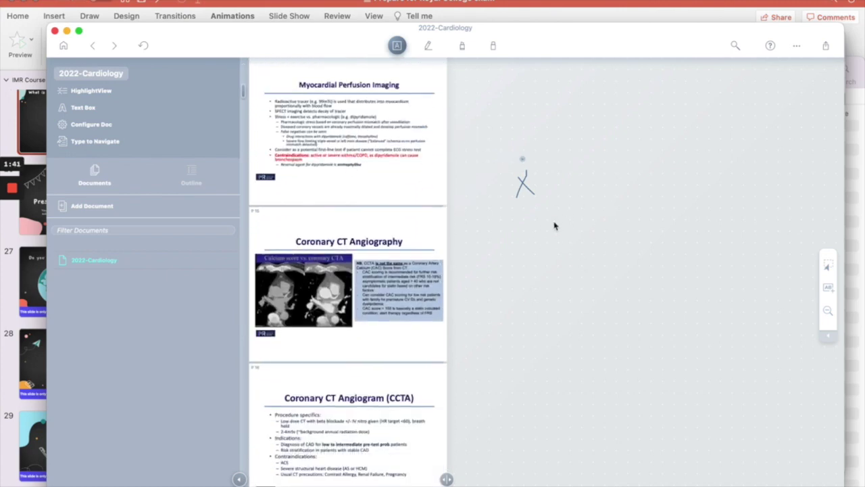
pyautogui.scroll(-4, 359, 175)
pyautogui.scroll(-8, 360, 174)
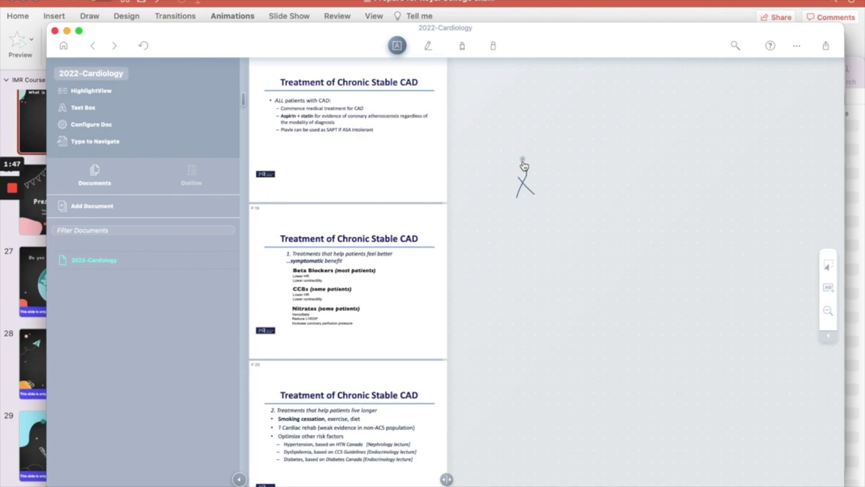
pyautogui.click(524, 166)
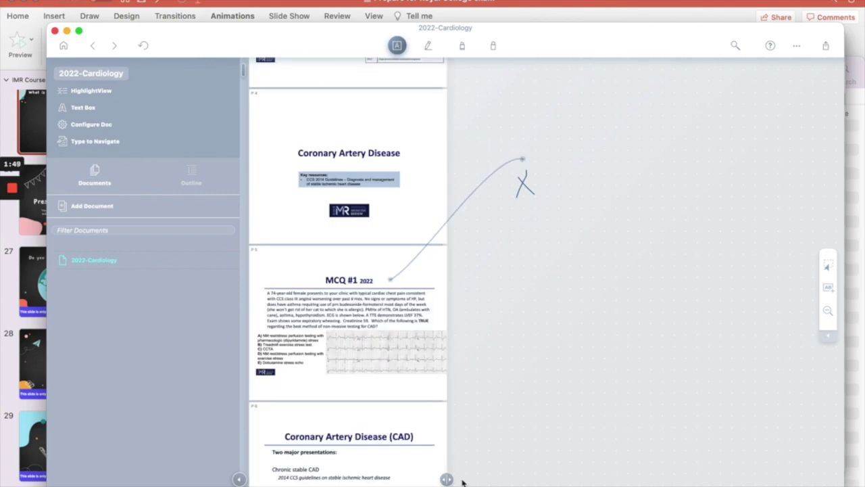
# Step: Widen the document pane to enlarge the slides and bring the MCQ #1 slide on page 5 into view
pyautogui.moveTo(447, 479); pyautogui.dragTo(619, 479)
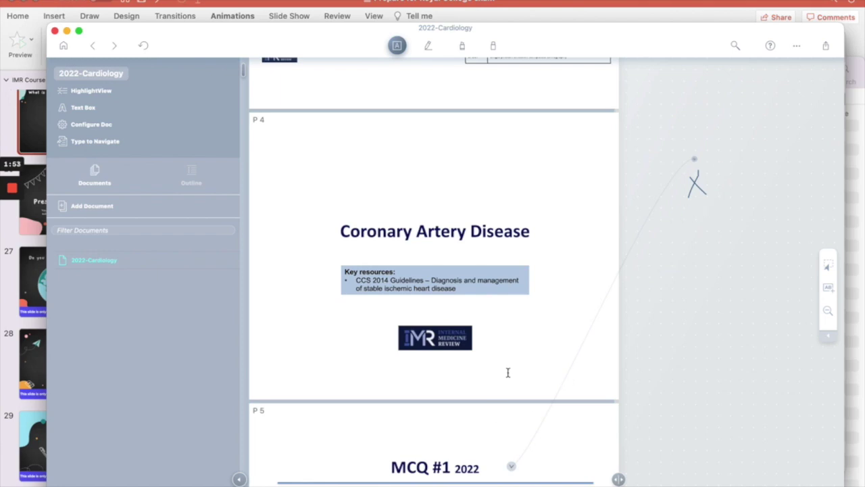
pyautogui.scroll(2, 508, 372)
pyautogui.scroll(-5, 507, 358)
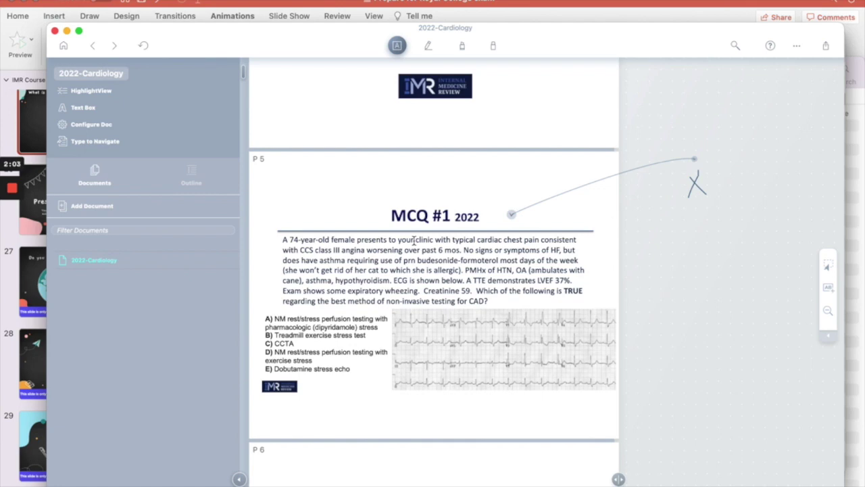
# Step: Switch to Finder and bring up the IMR 2022 folder window
pyautogui.press('super+Tab')
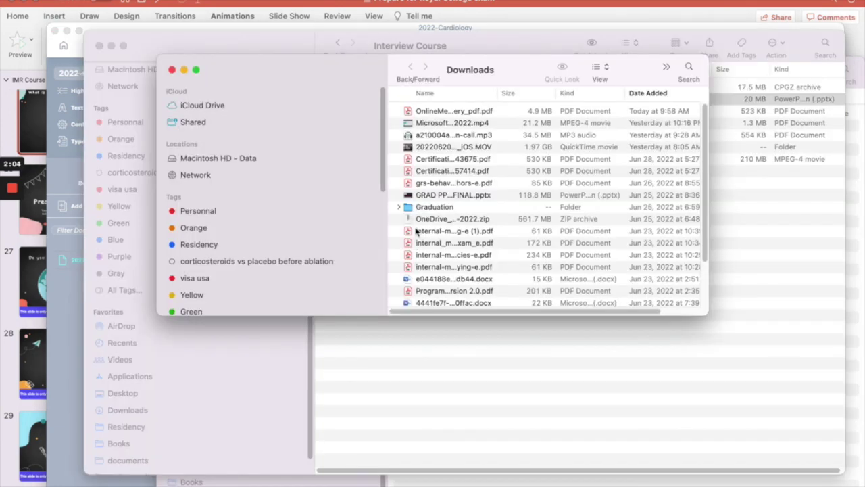
pyautogui.click(383, 363)
pyautogui.press('super+Tab')
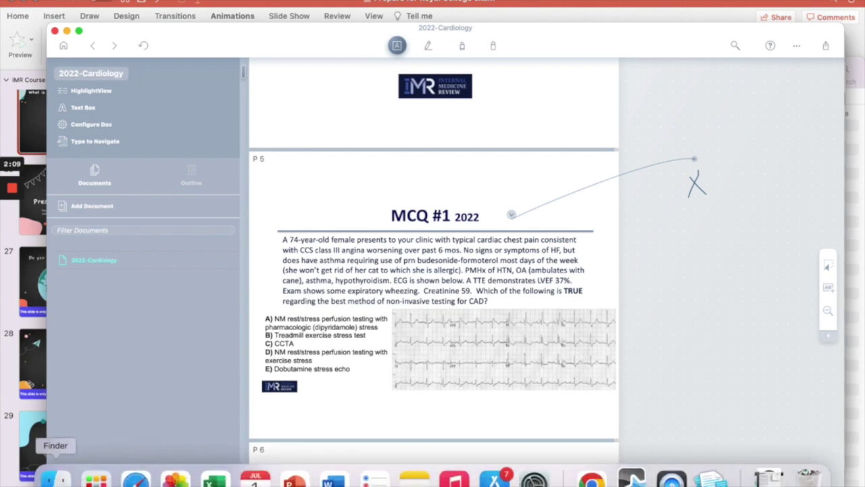
pyautogui.rightClick(56, 479)
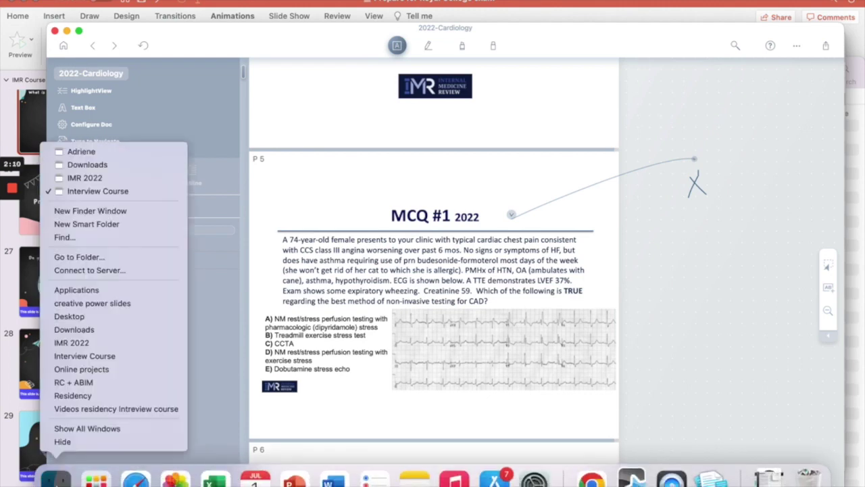
pyautogui.click(128, 179)
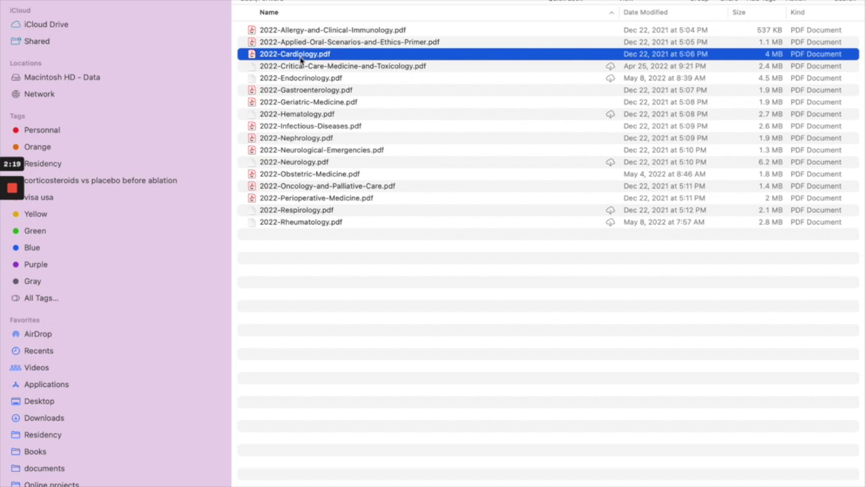
# Step: Open 2022-Infectious-Diseases.pdf from the folder in LiquidText and add it to the current file
pyautogui.click(295, 128)
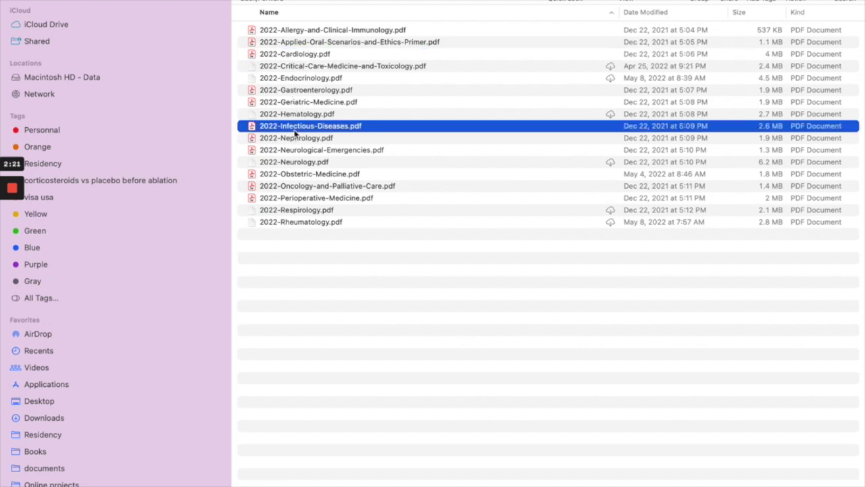
pyautogui.rightClick(296, 129)
pyautogui.moveTo(311, 150)
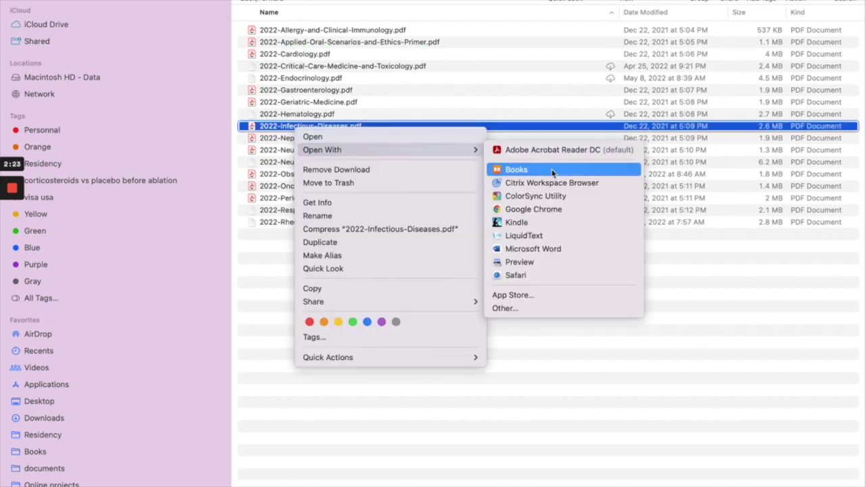
pyautogui.click(545, 238)
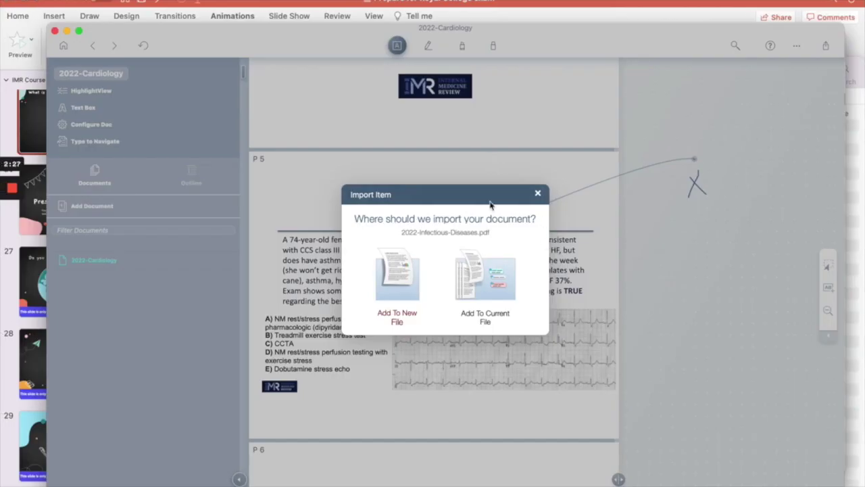
pyautogui.click(494, 311)
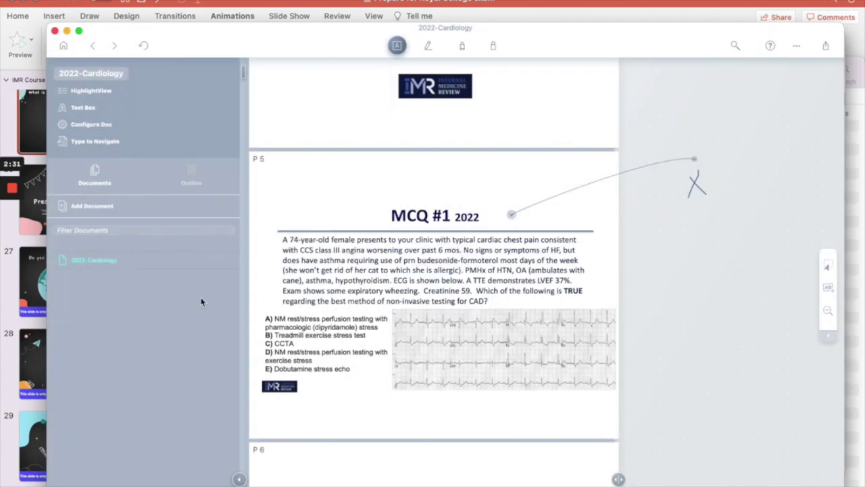
# Step: Alternate between the Infectious Diseases and Cardiology documents, finishing in 2022-Cardiology at the Coronary Artery Disease (CAD) slide on page 6
pyautogui.click(91, 279)
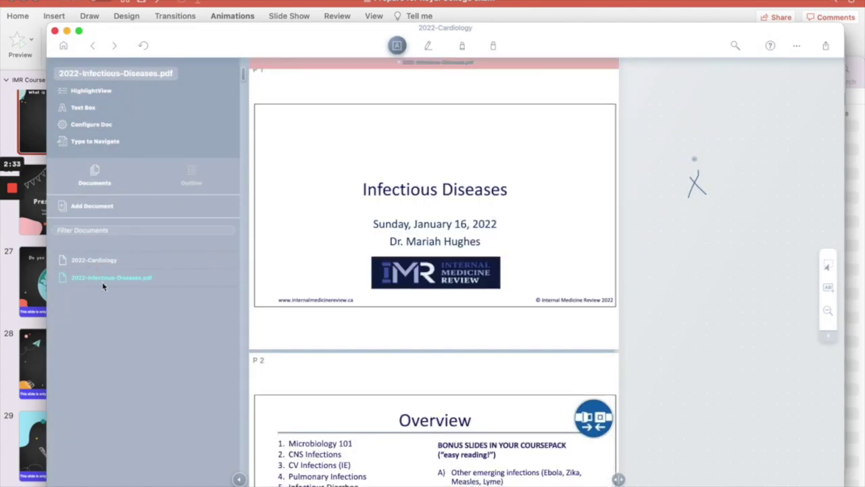
pyautogui.click(107, 262)
pyautogui.click(107, 279)
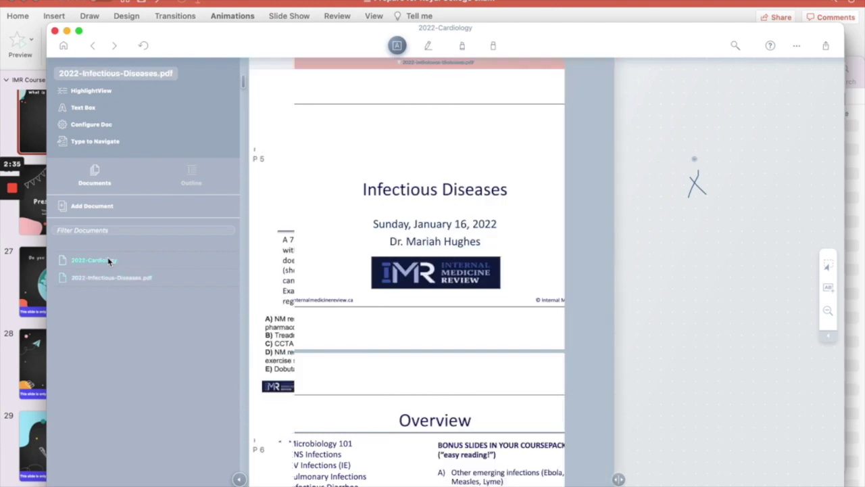
pyautogui.click(108, 259)
pyautogui.click(108, 278)
pyautogui.click(108, 262)
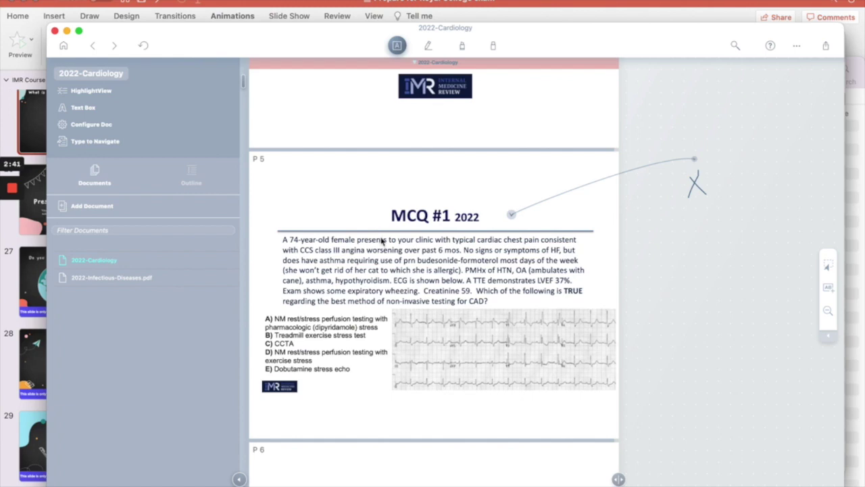
pyautogui.scroll(-5, 482, 241)
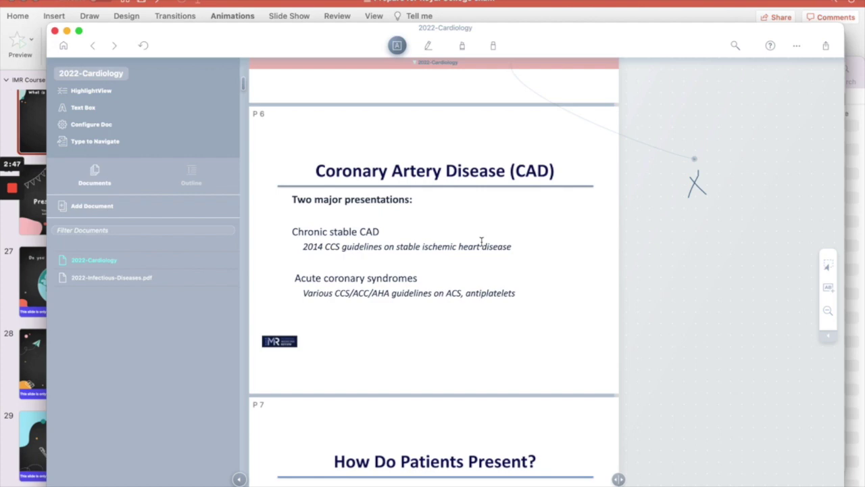
# Step: Search the 2022-Cardiology document for "endocarditis"
pyautogui.click(735, 45)
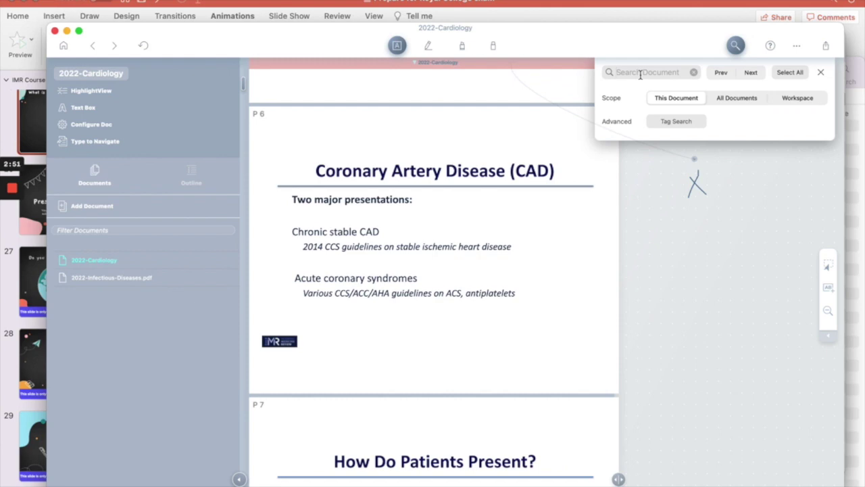
pyautogui.write('endocarditis')
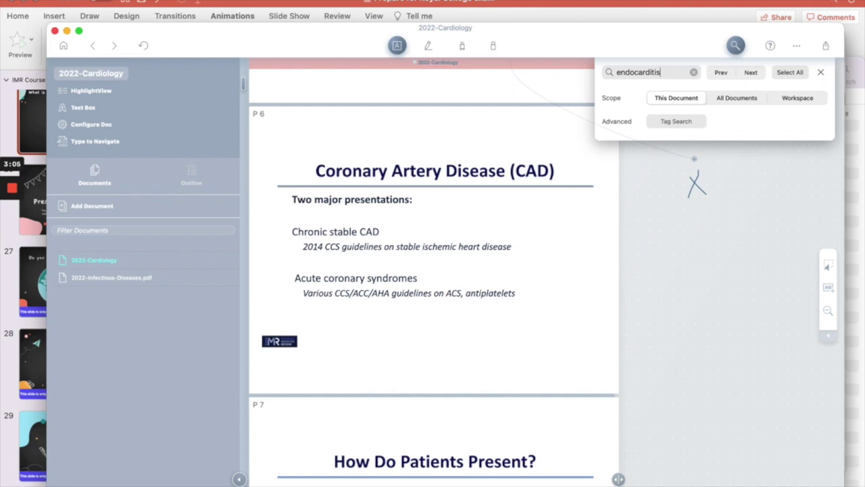
pyautogui.press('Return')
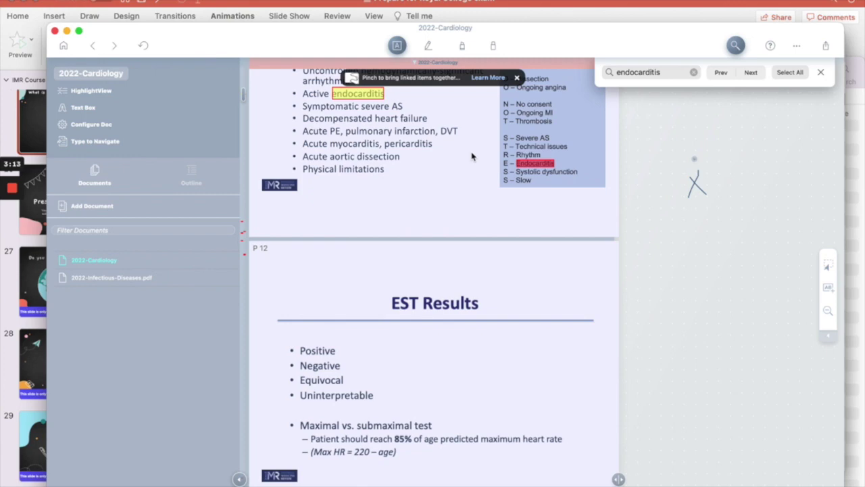
# Step: Collapse the document to its endocarditis matches, look through them, and open the Infective Endocarditis slide on page 92 in full
pyautogui.scroll(-3, 476, 196)
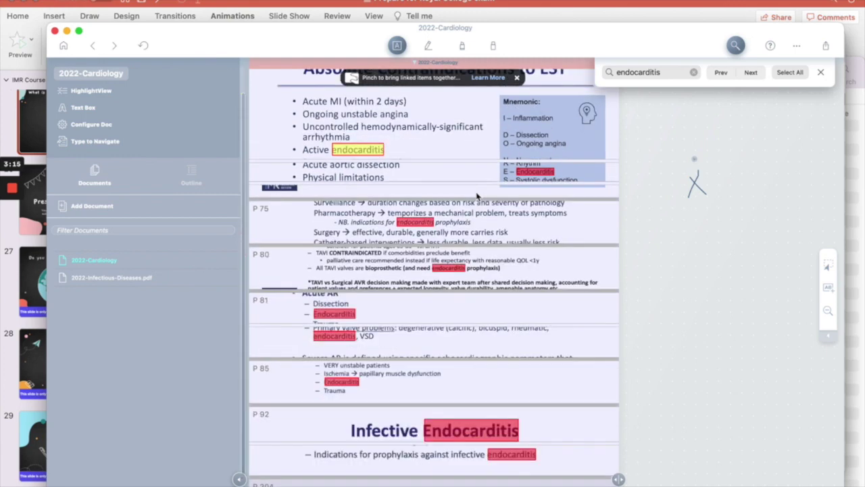
pyautogui.scroll(-3, 480, 233)
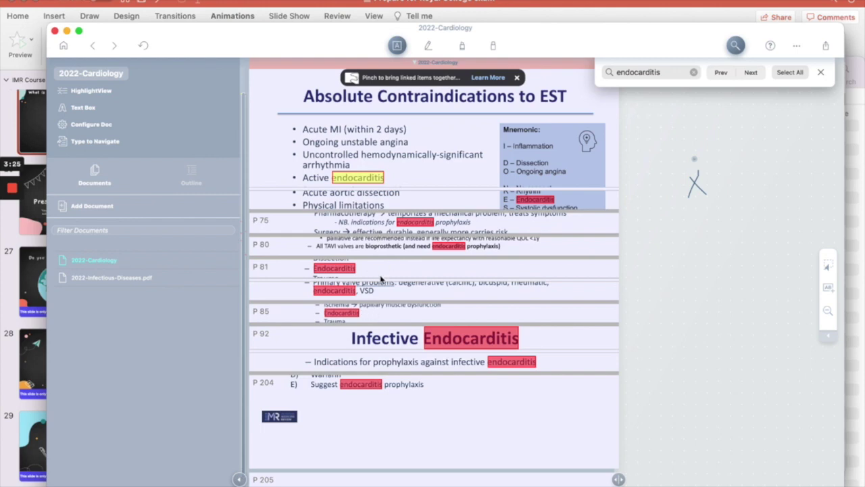
pyautogui.scroll(-2, 380, 277)
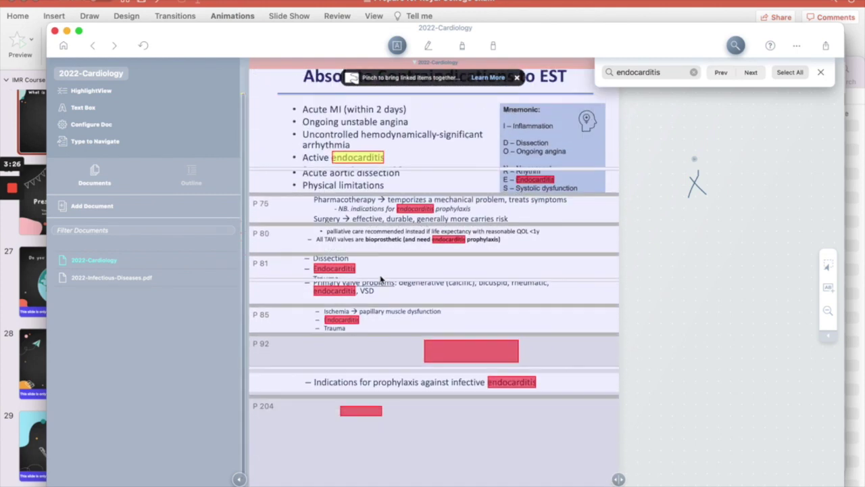
pyautogui.scroll(-2, 393, 297)
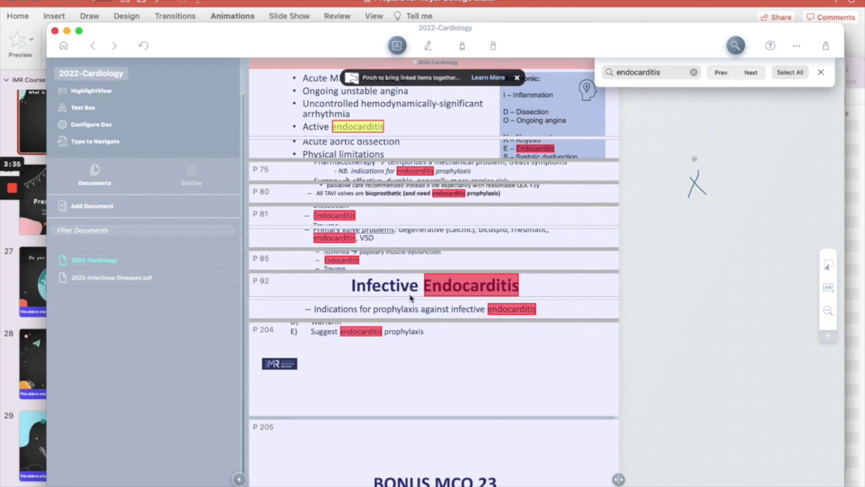
pyautogui.click(409, 298)
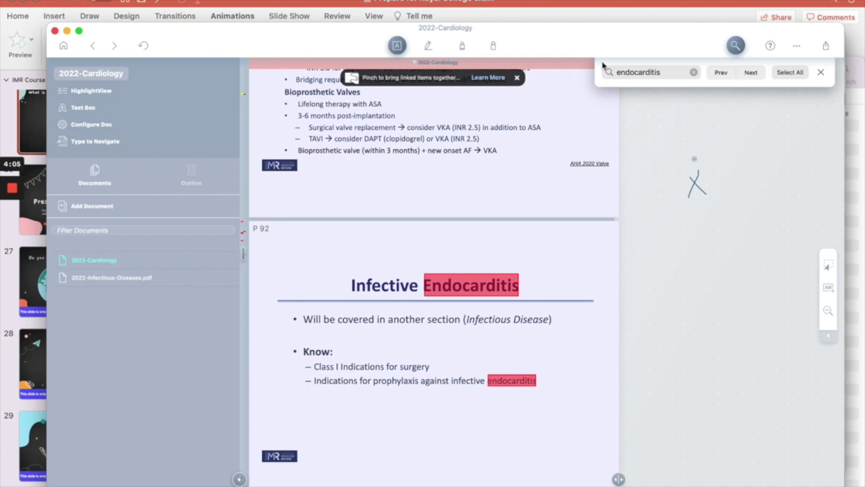
# Step: Extend the endocarditis search to all documents and return its scope to this document only
pyautogui.click(673, 71)
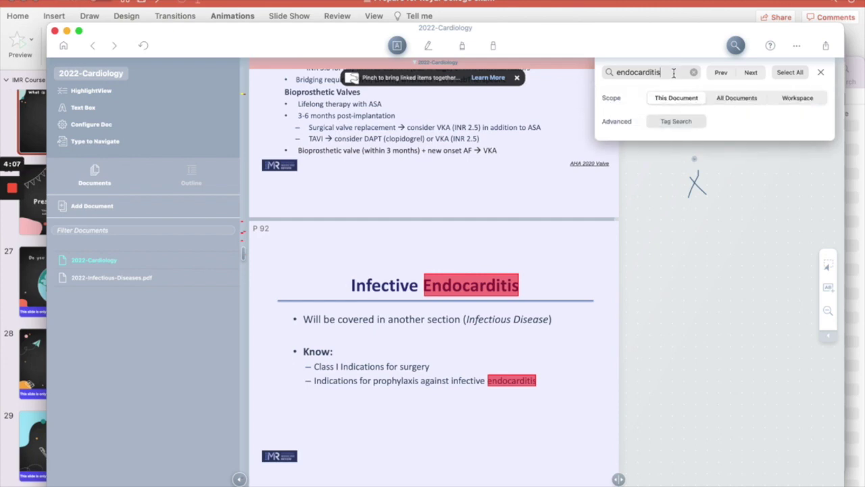
pyautogui.click(743, 99)
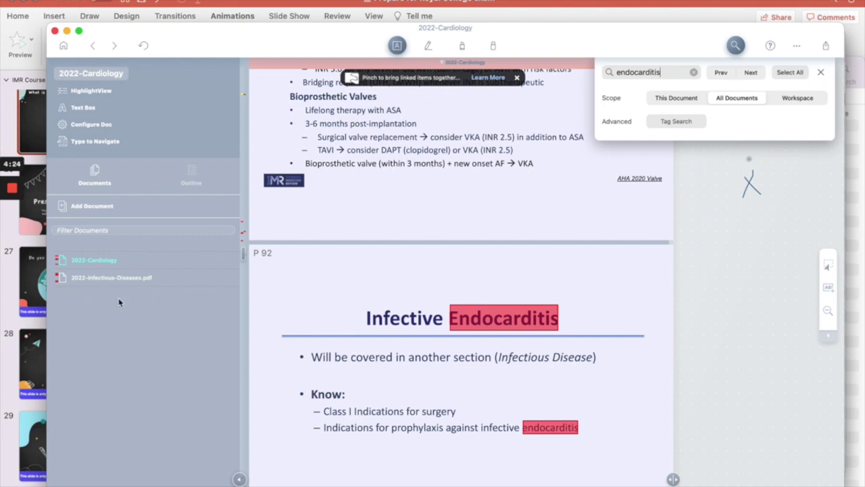
pyautogui.click(683, 100)
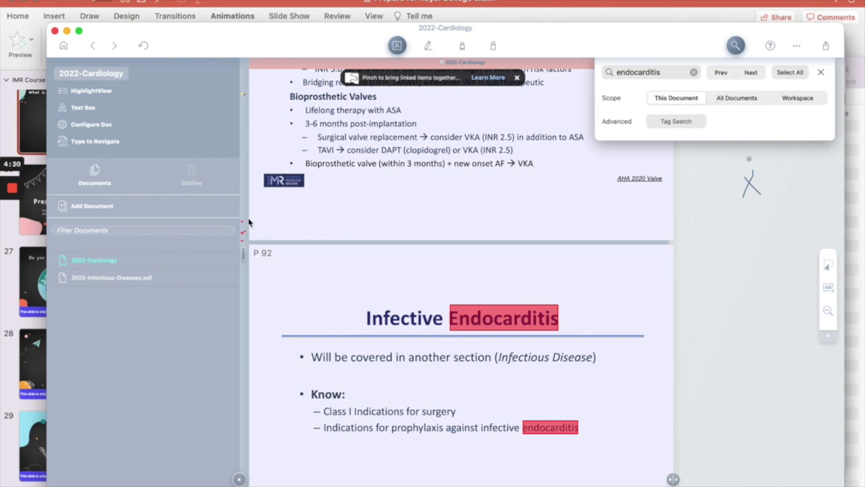
# Step: Go back to the match on page 80 and review the endocarditis matches in collapsed view
pyautogui.moveTo(244, 250); pyautogui.dragTo(243, 227)
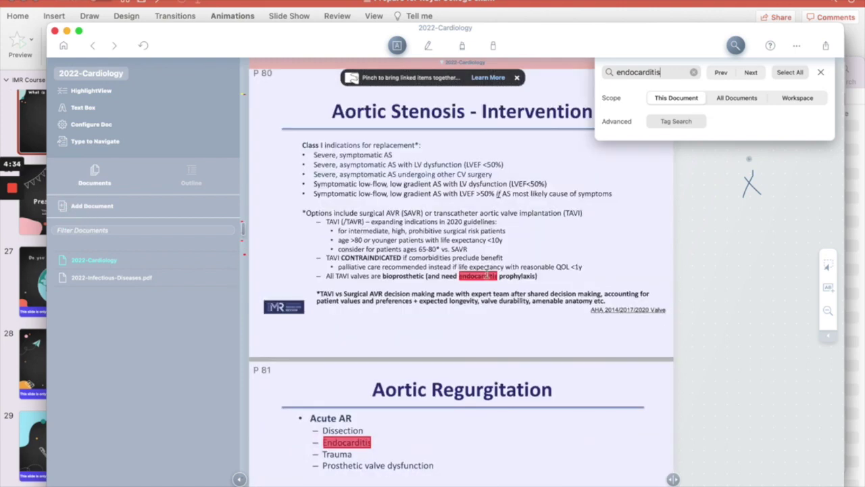
pyautogui.scroll(-3, 476, 267)
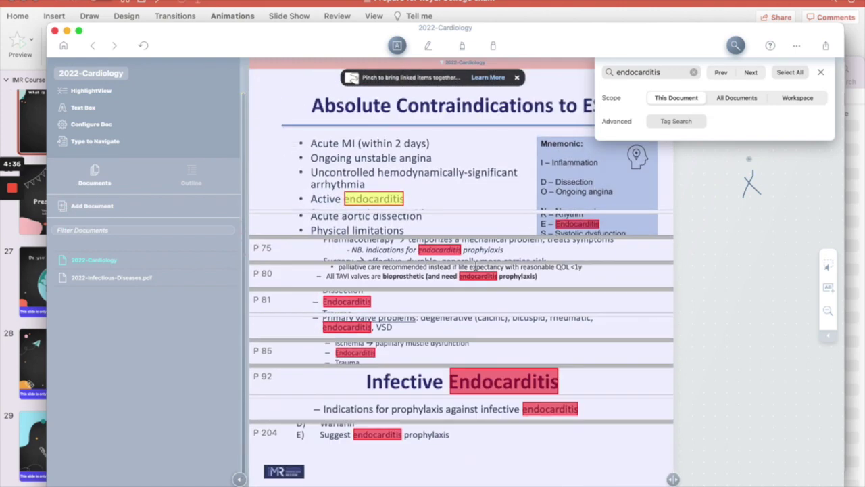
pyautogui.scroll(-5, 473, 203)
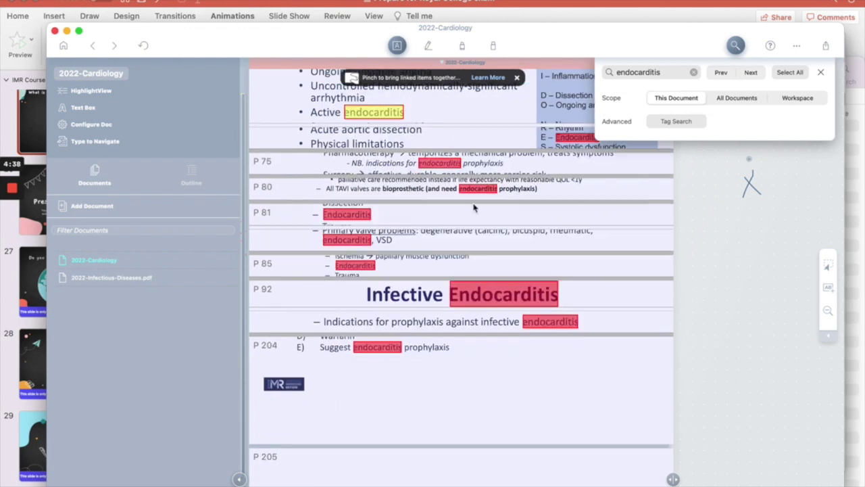
pyautogui.scroll(3, 473, 208)
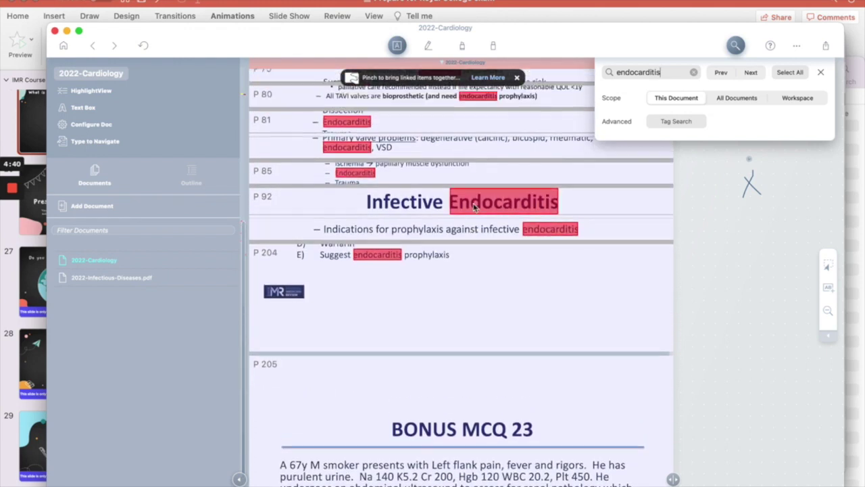
pyautogui.scroll(-5, 472, 203)
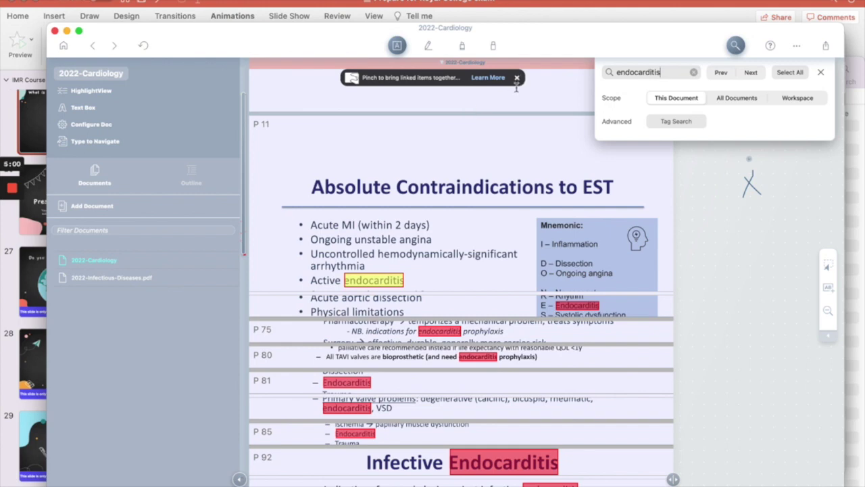
pyautogui.moveTo(15, 188)
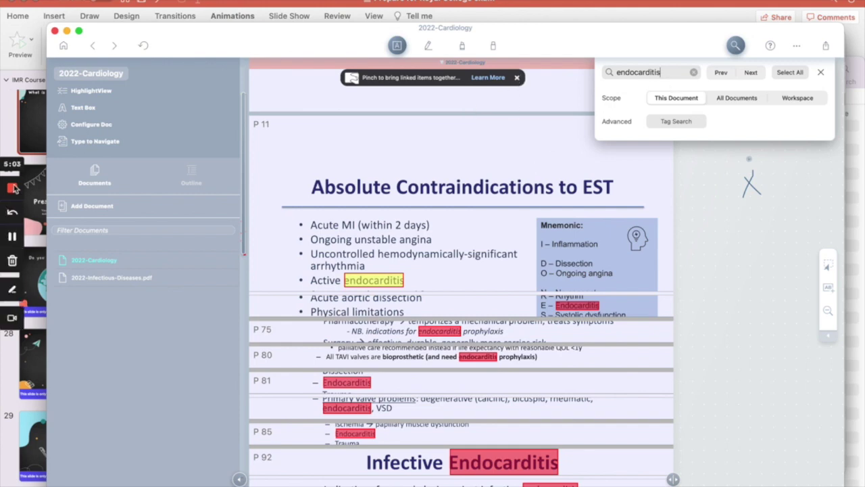
pyautogui.click(12, 236)
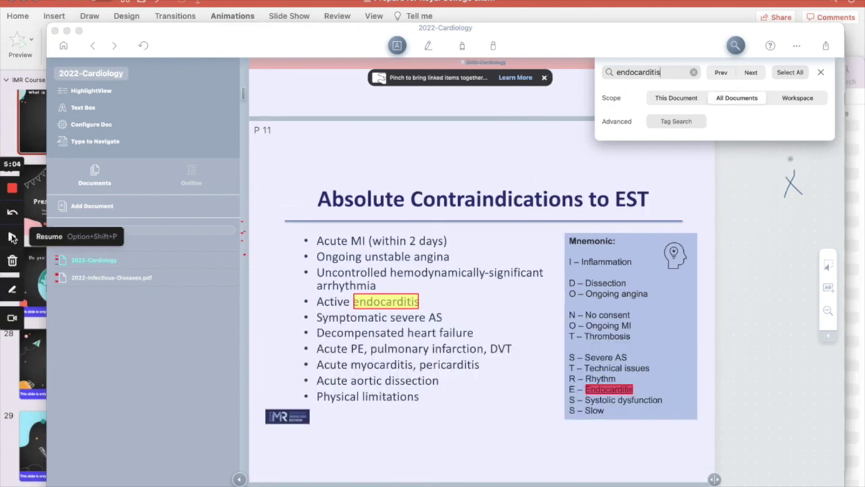
# Step: With the endocarditis search covering all documents, open 2022-Infectious-Diseases.pdf and review its matches in collapsed view through the Bonus question slides
pyautogui.click(145, 279)
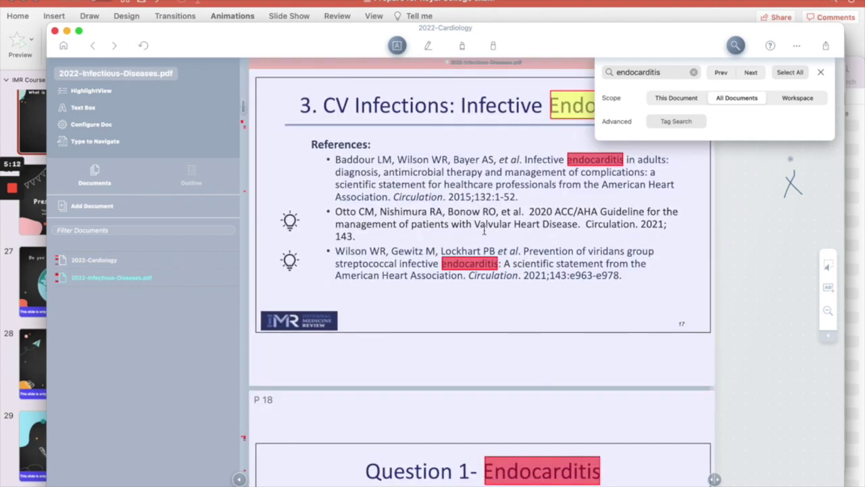
pyautogui.scroll(-10, 484, 231)
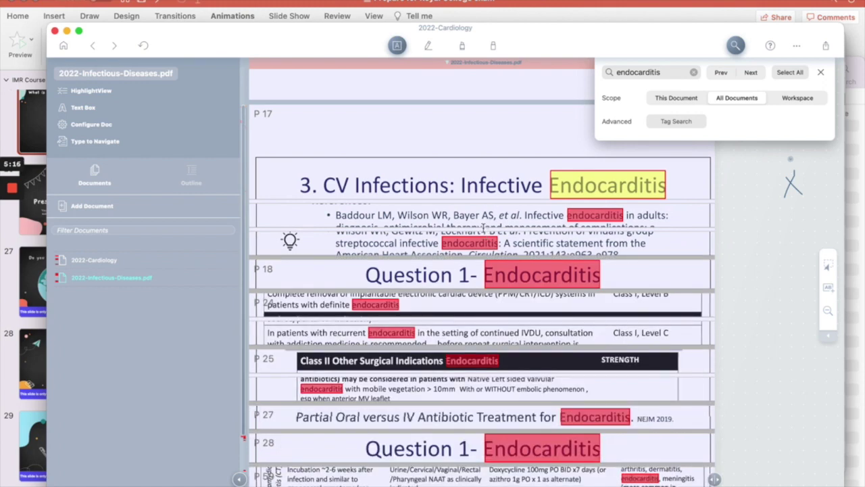
pyautogui.scroll(-3, 484, 227)
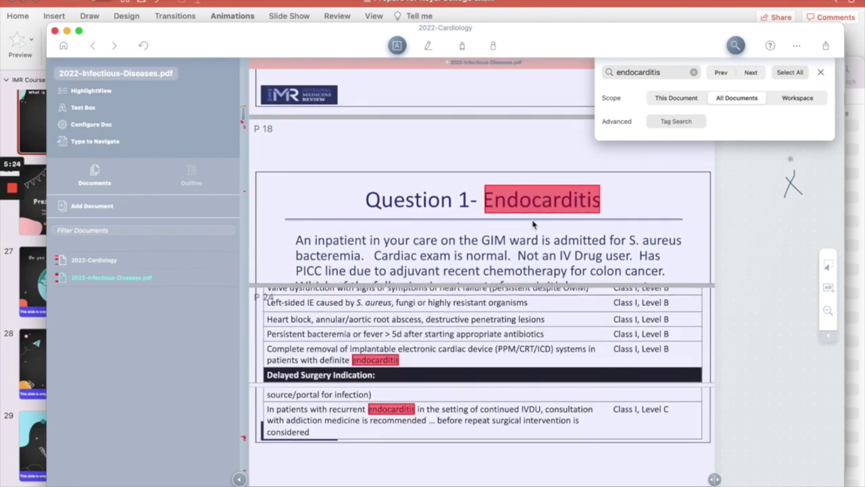
pyautogui.scroll(-5, 501, 284)
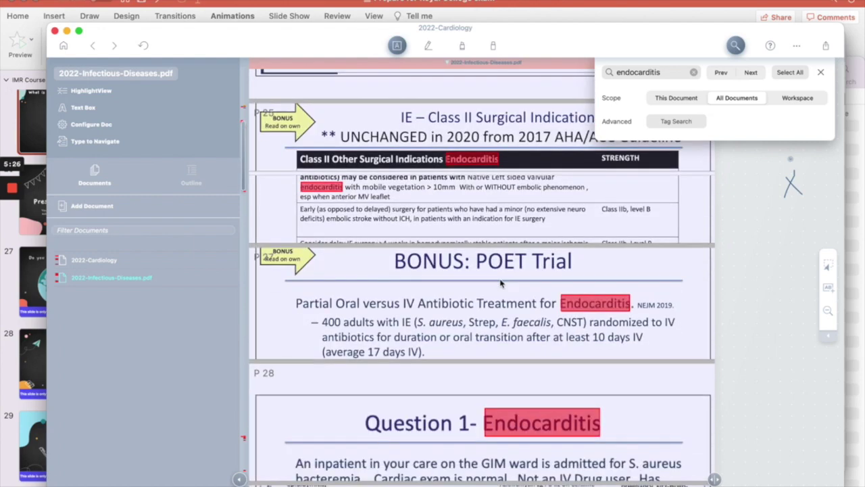
pyautogui.scroll(-5, 501, 284)
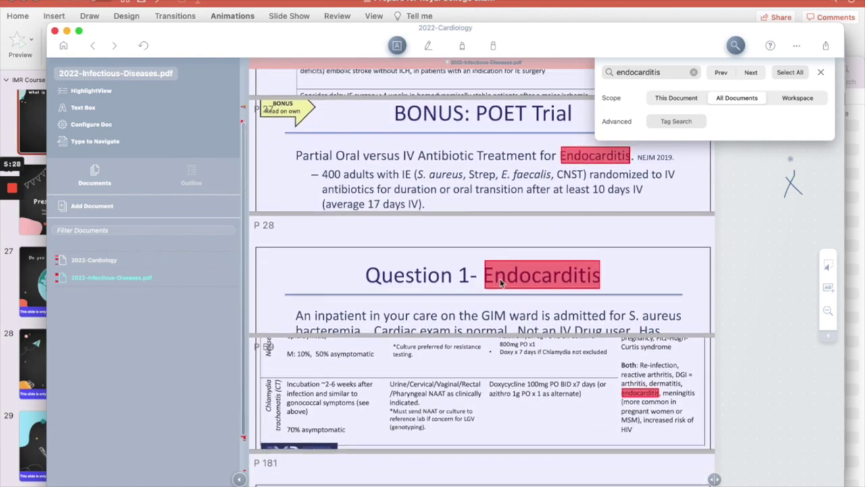
pyautogui.scroll(-3, 501, 279)
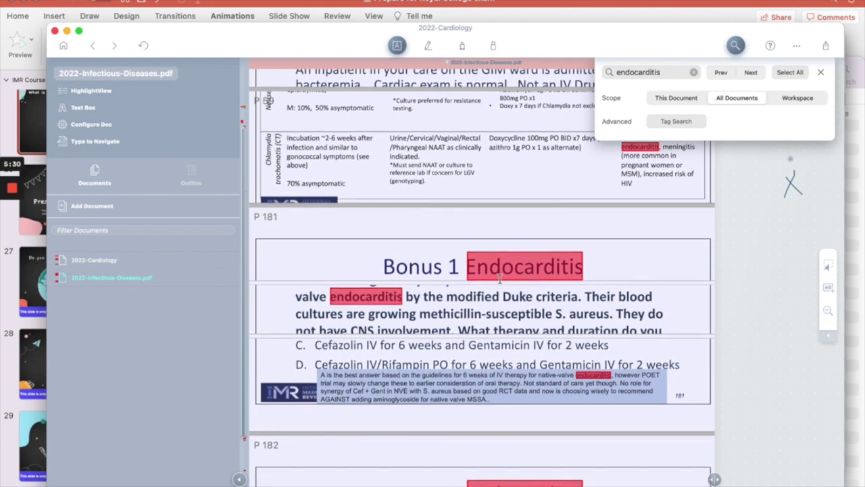
pyautogui.scroll(-3, 501, 279)
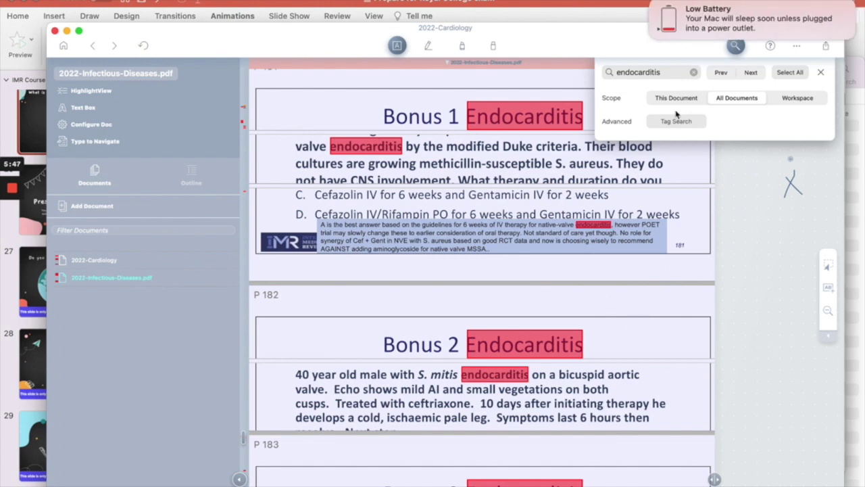
pyautogui.click(654, 5)
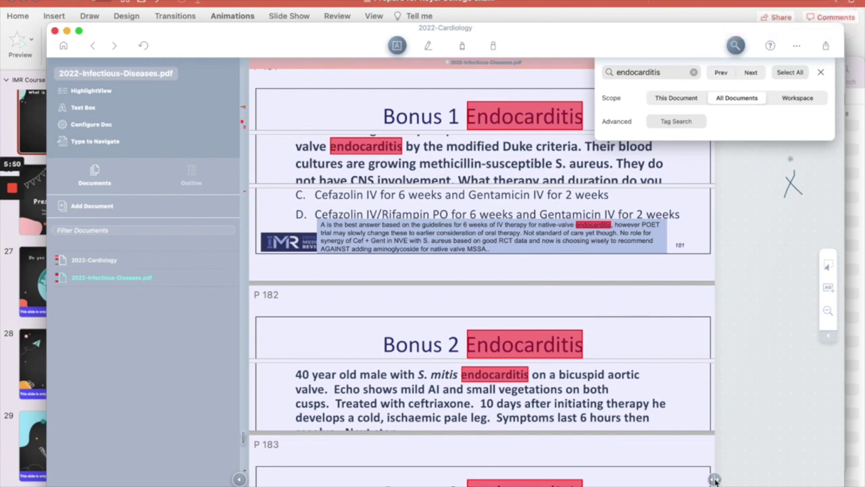
# Step: Narrow the document pane to enlarge the workspace, widen it again, and hide and reshow the documents sidebar
pyautogui.moveTo(714, 478); pyautogui.dragTo(706, 477)
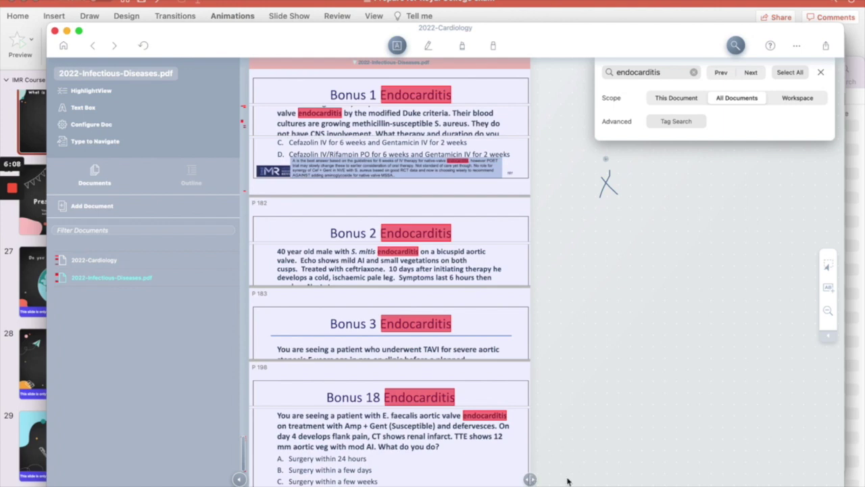
pyautogui.moveTo(530, 478); pyautogui.dragTo(703, 479)
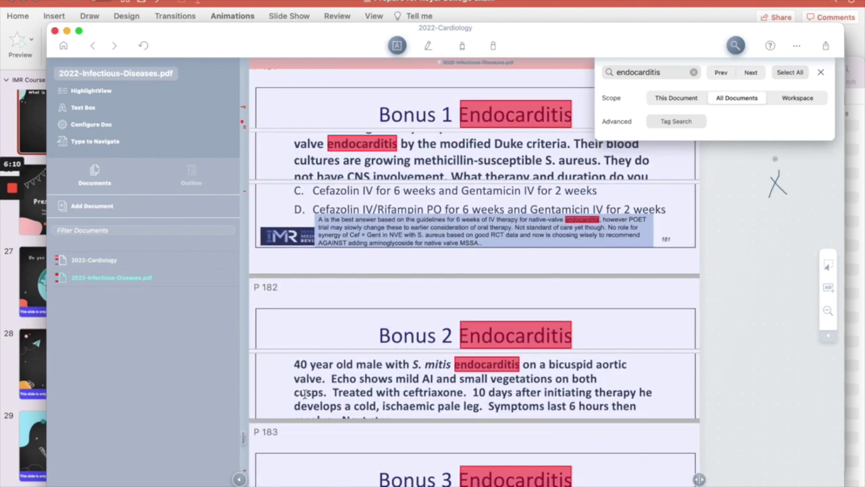
pyautogui.click(240, 479)
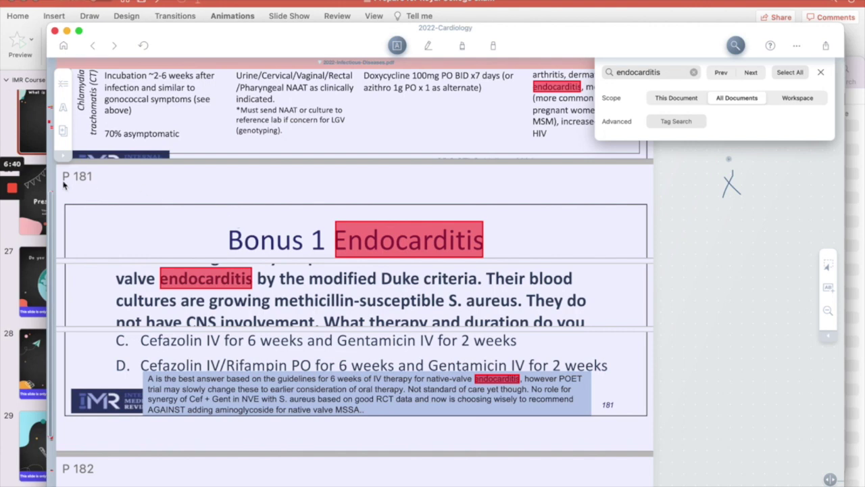
pyautogui.click(64, 154)
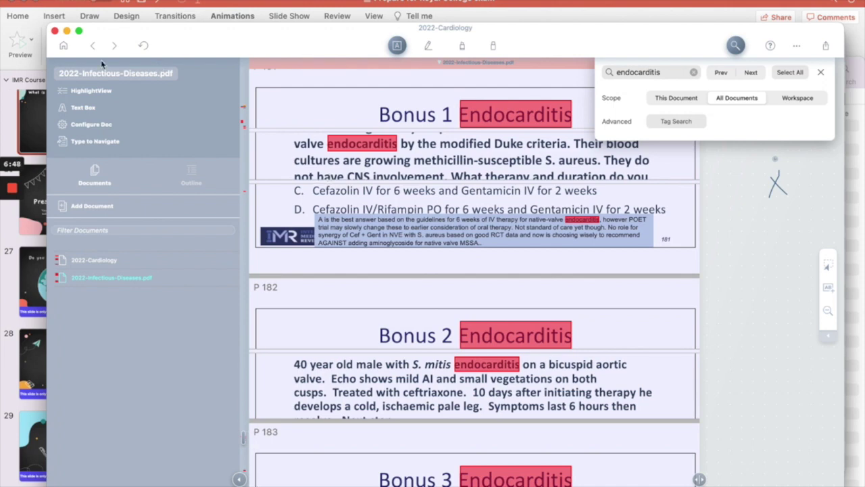
# Step: Return to the home library, browse the saved course documents, and reopen the 2022-Cardiology project
pyautogui.click(62, 46)
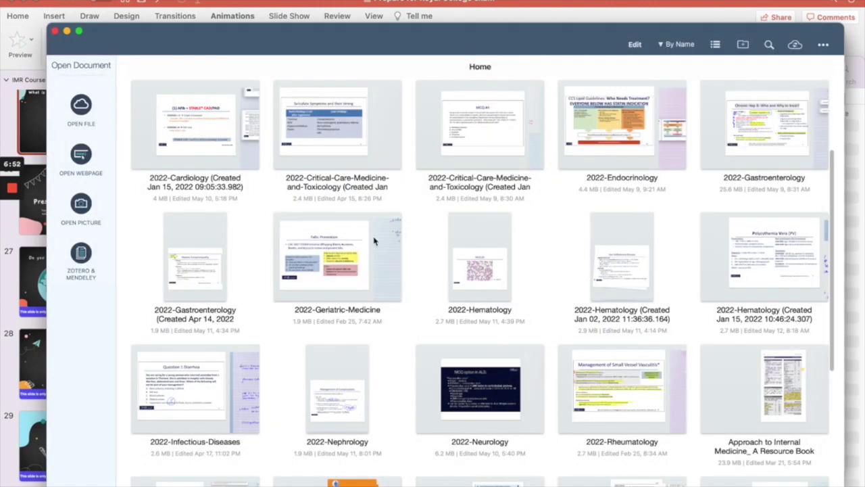
pyautogui.scroll(-3, 375, 242)
pyautogui.scroll(-3, 375, 241)
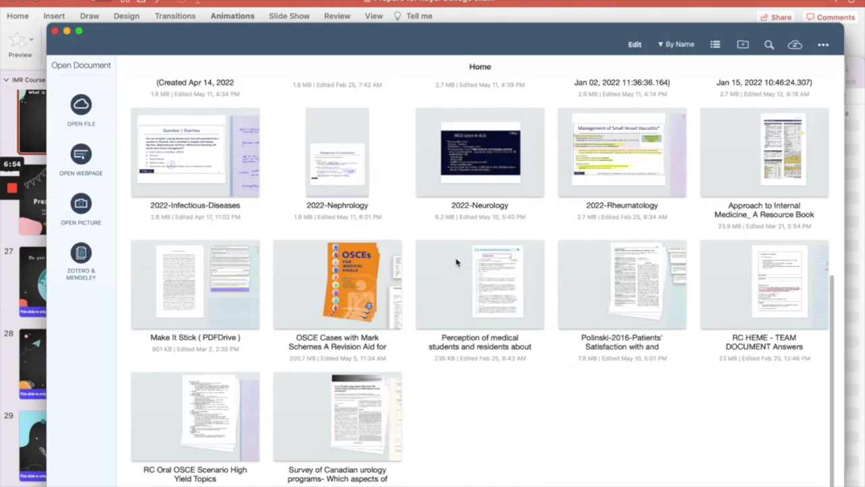
pyautogui.scroll(2, 456, 262)
pyautogui.scroll(4, 457, 263)
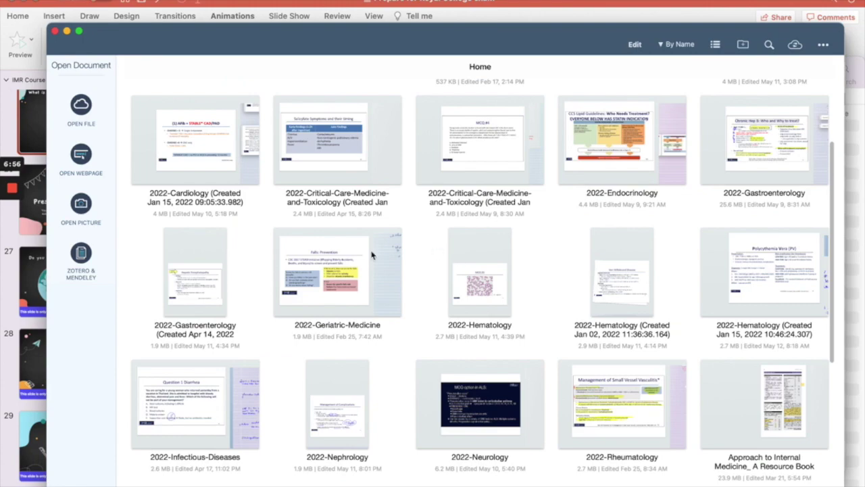
pyautogui.scroll(2, 361, 285)
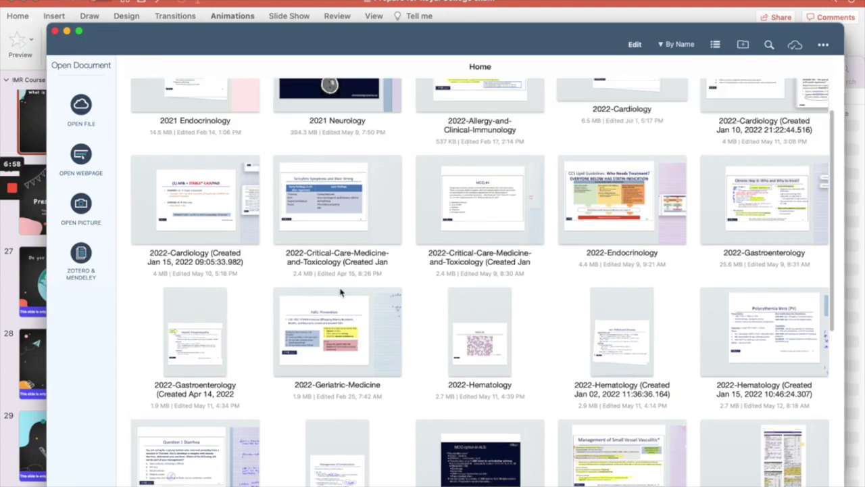
pyautogui.scroll(2, 341, 292)
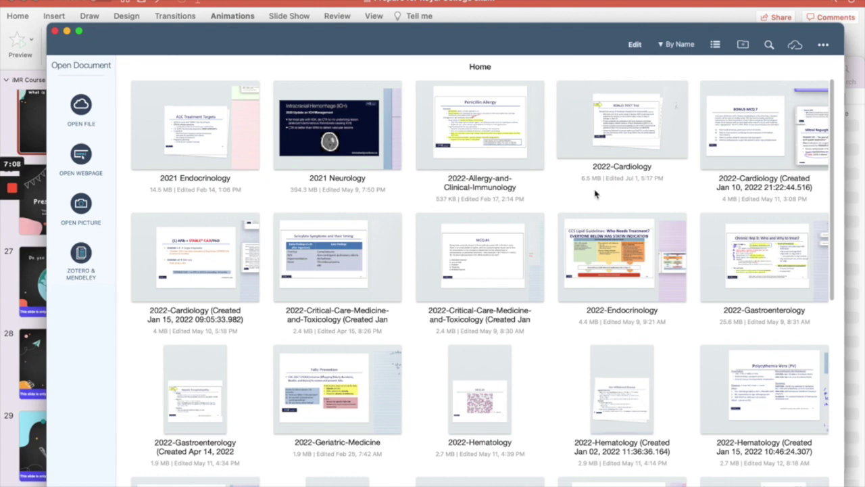
pyautogui.click(618, 126)
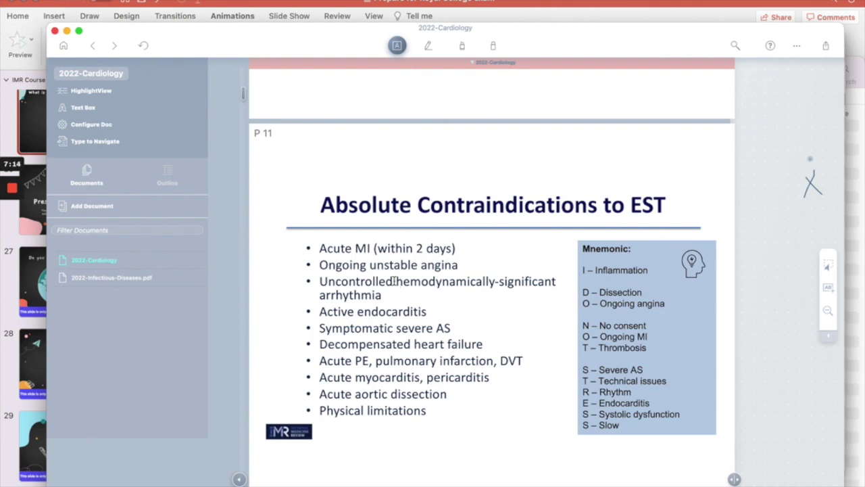
# Step: Switch to Finder and bring up the IMR 2022 folder window
pyautogui.moveTo(334, 481)
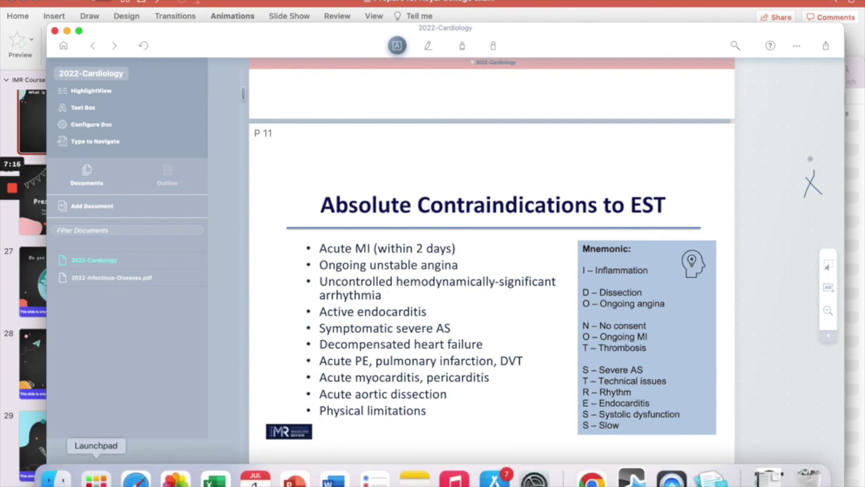
pyautogui.click(57, 480)
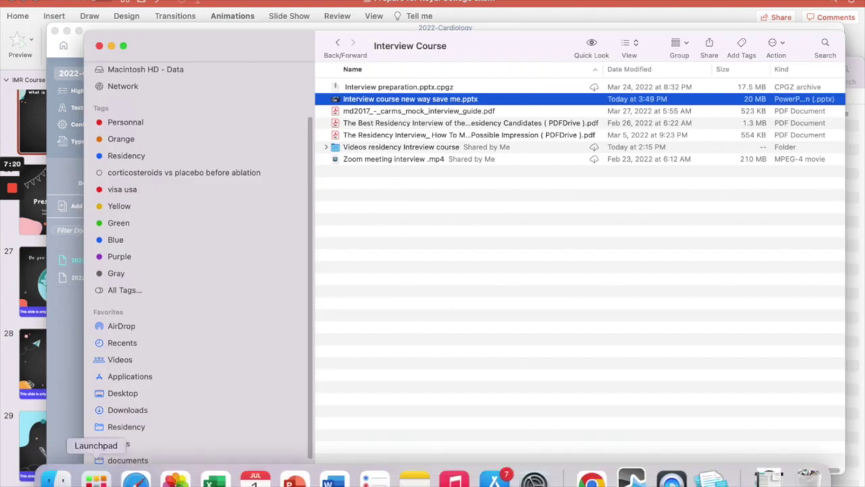
pyautogui.rightClick(56, 480)
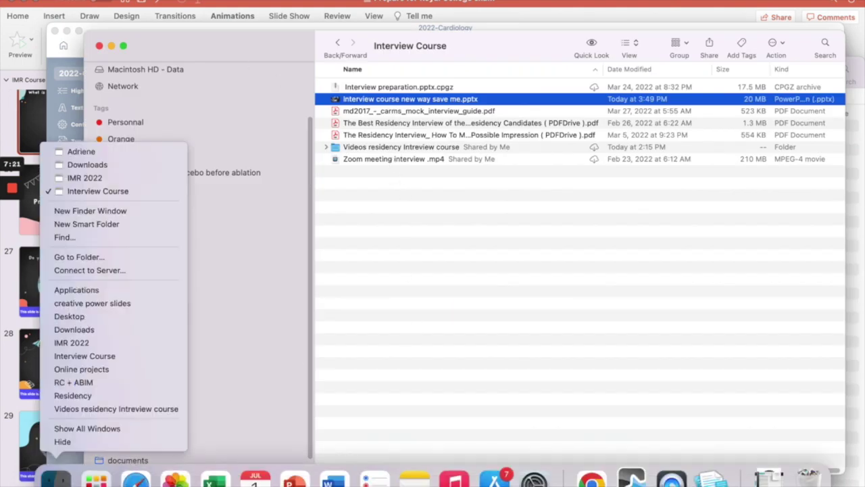
pyautogui.click(113, 178)
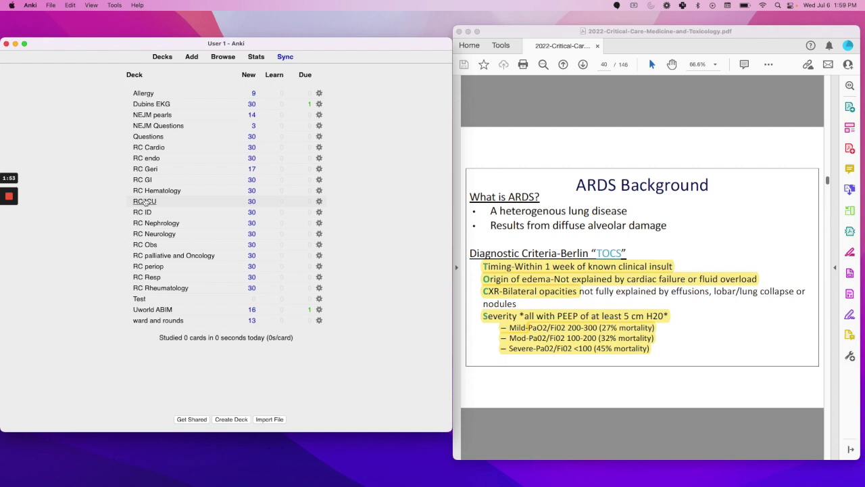
# Step: In Anki, start a new Basic card in the Test deck and narrow the Add window to uncover the ARDS slide
pyautogui.click(139, 301)
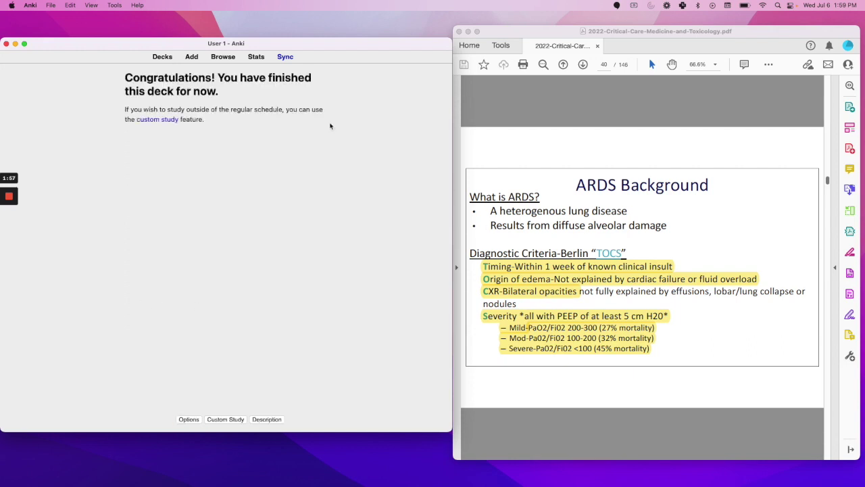
pyautogui.click(193, 59)
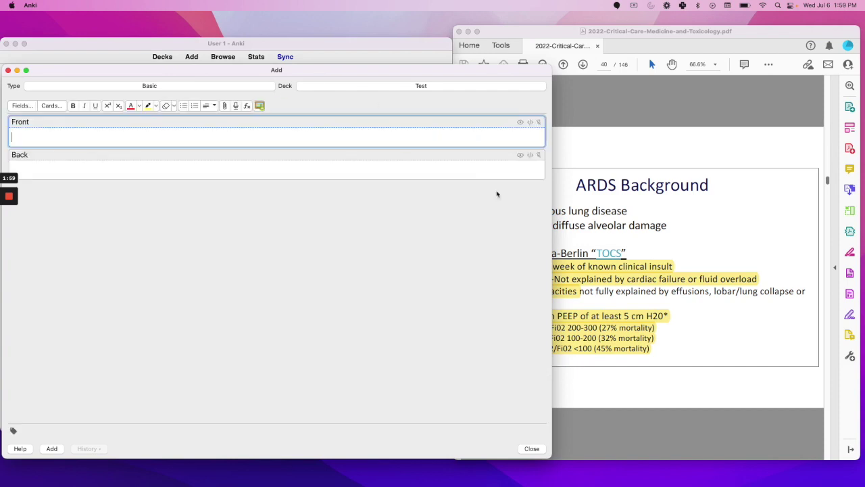
pyautogui.moveTo(551, 222); pyautogui.dragTo(447, 222)
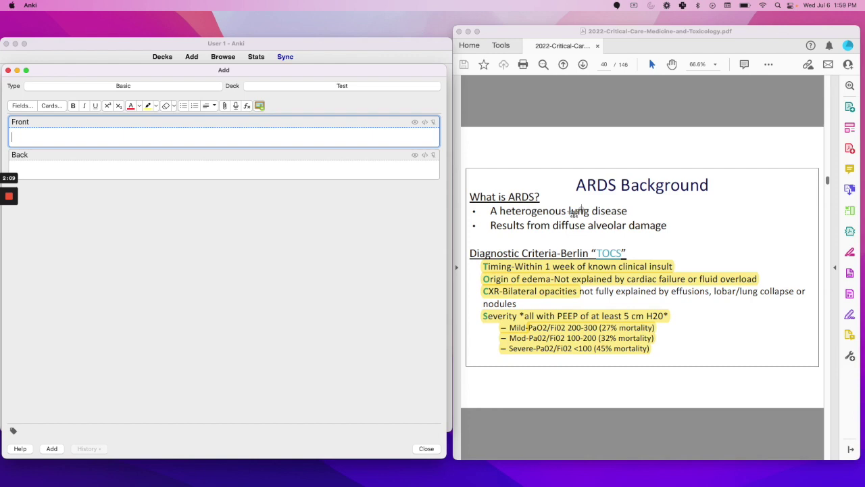
# Step: Capture the ARDS Background slide from the PDF as an image and paste it into the card's Back field
pyautogui.moveTo(468, 150); pyautogui.dragTo(827, 369)
pyautogui.click(237, 166)
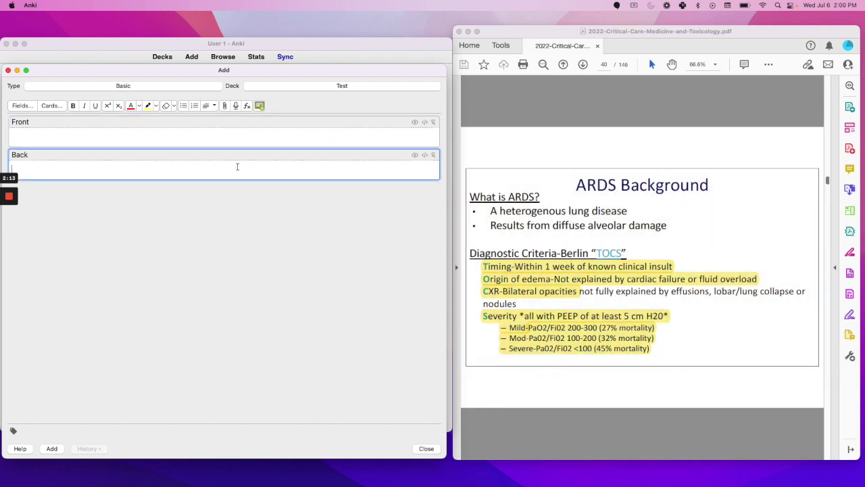
pyautogui.press('super+v')
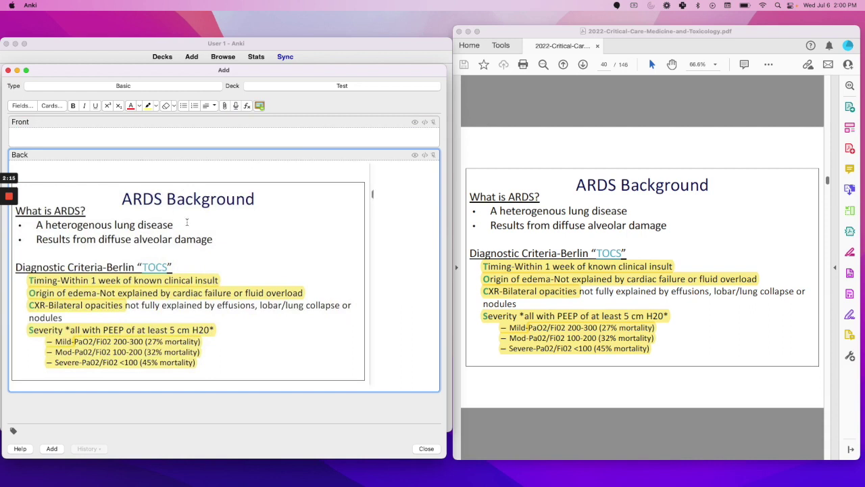
# Step: Write "what are the diagnosic criteria of ARDS" as the question in the card's Front field
pyautogui.click(259, 138)
pyautogui.write('what are the diagnostic')
pyautogui.press('BackSpace')
pyautogui.press('BackSpace')
pyautogui.press('BackSpace')
pyautogui.write('ic cr')
pyautogui.press('BackSpace')
pyautogui.press('BackSpace')
pyautogui.write('criteria of AR')
pyautogui.press('BackSpace')
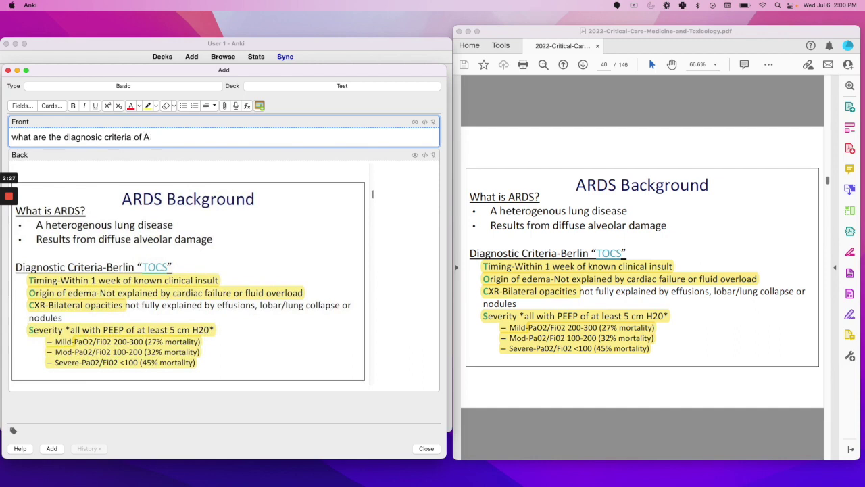
pyautogui.write('RDS')
# Step: Dictate "What are the diagnostic criteria of ARDS" as a second line in the card's Front field
pyautogui.press('Return')
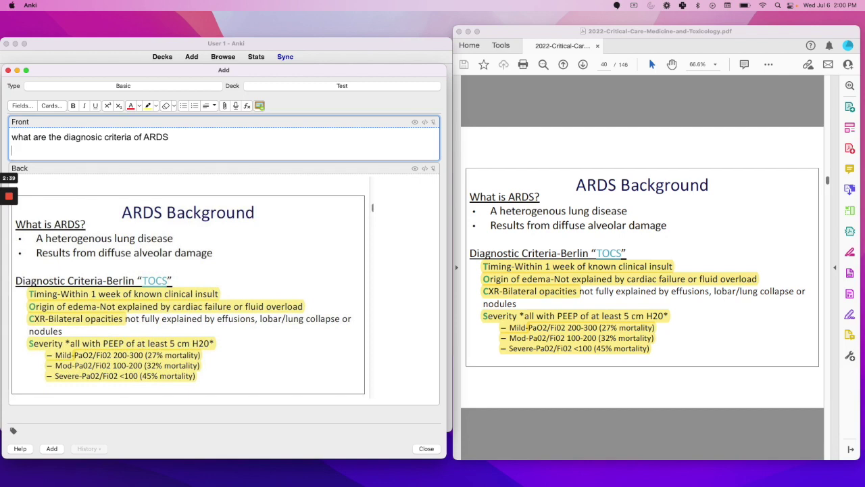
pyautogui.press('fn')
pyautogui.press('fn')
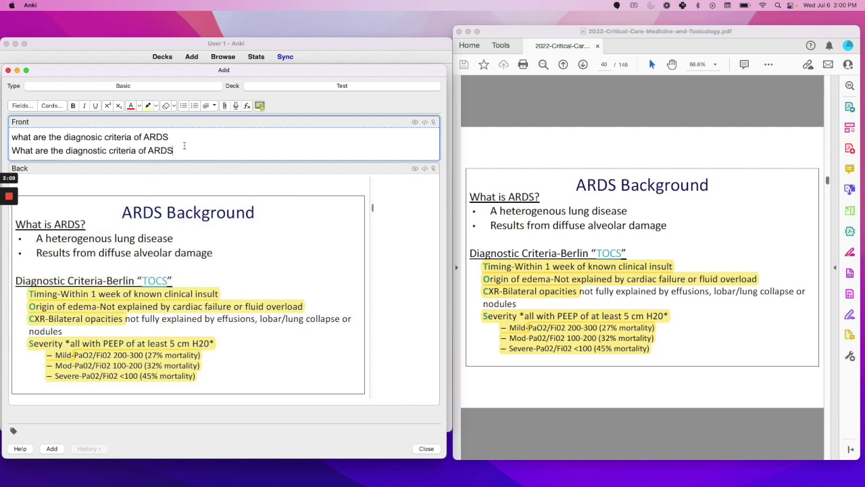
# Step: Add the tag ARDS to the card
pyautogui.click(13, 433)
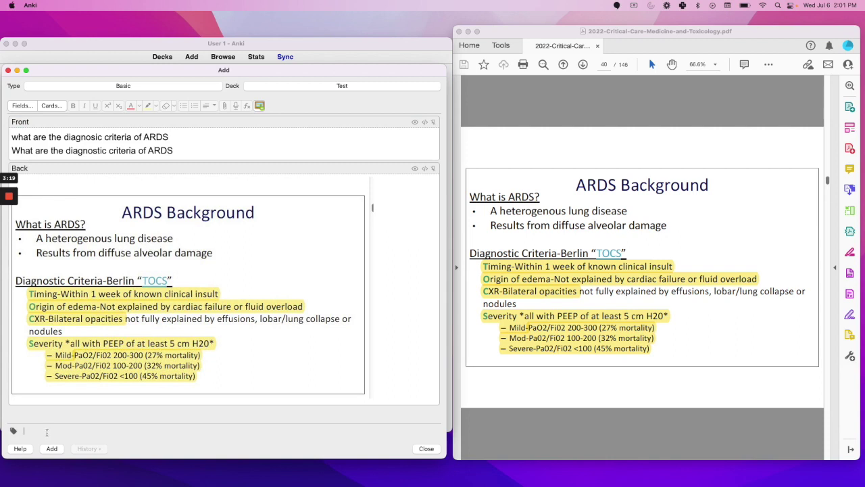
pyautogui.write('ARDS')
# Step: Clear all the text from the card's Front field
pyautogui.click(189, 141)
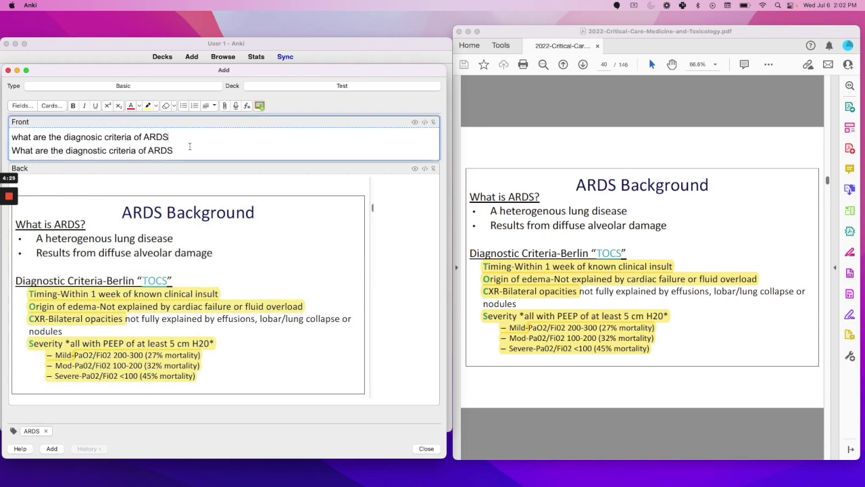
pyautogui.press('super+a')
pyautogui.press('BackSpace')
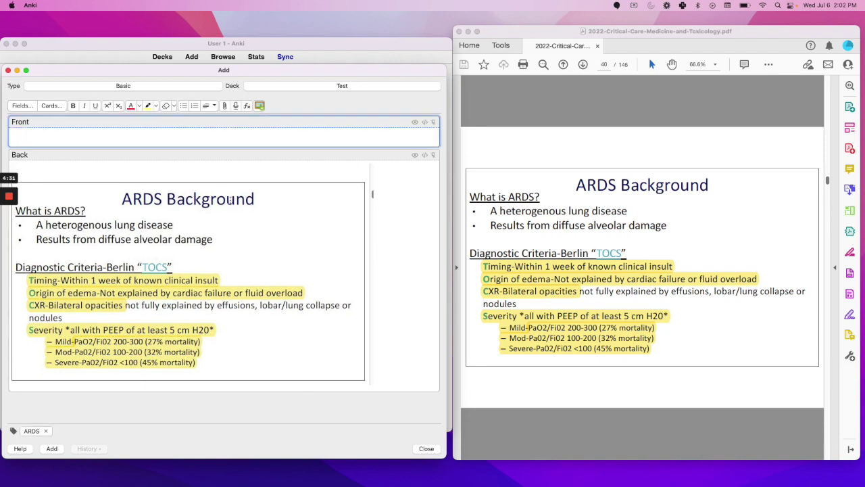
# Step: Replace the image in the card's Back field with a new screen capture of the ARDS Background slide
pyautogui.click(406, 233)
pyautogui.press('BackSpace')
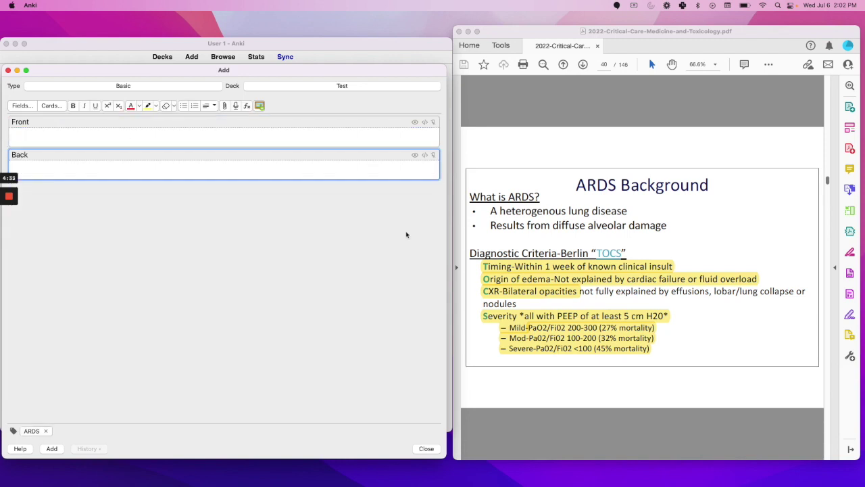
pyautogui.press('super+shift+4')
pyautogui.moveTo(458, 154); pyautogui.dragTo(819, 380)
pyautogui.press('super+v')
# Step: Dictate "What are the diagnostic criteria of ARDS" into the Front field and add the card to the Test deck
pyautogui.click(185, 137)
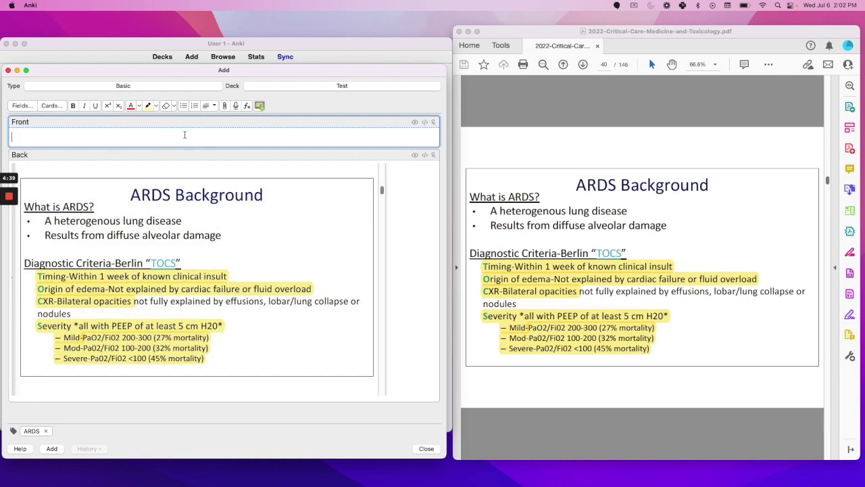
pyautogui.press('fn')
pyautogui.press('fn')
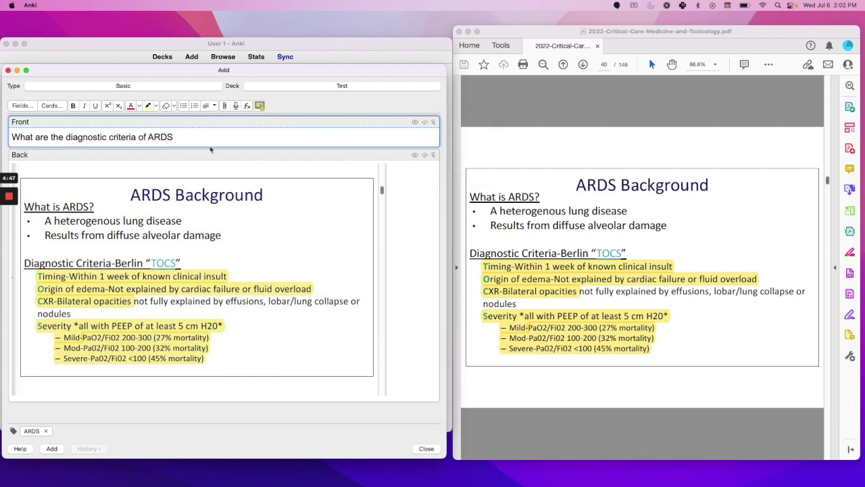
pyautogui.click(54, 450)
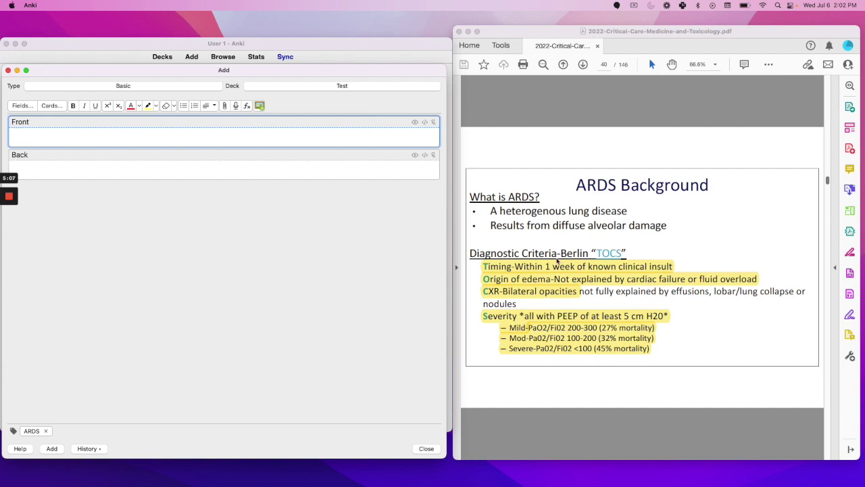
# Step: Capture the ARDS Background slide from the PDF and load it into the Image Occlusion Enhanced masks editor
pyautogui.press('super+shift+4')
pyautogui.moveTo(466, 158); pyautogui.dragTo(823, 381)
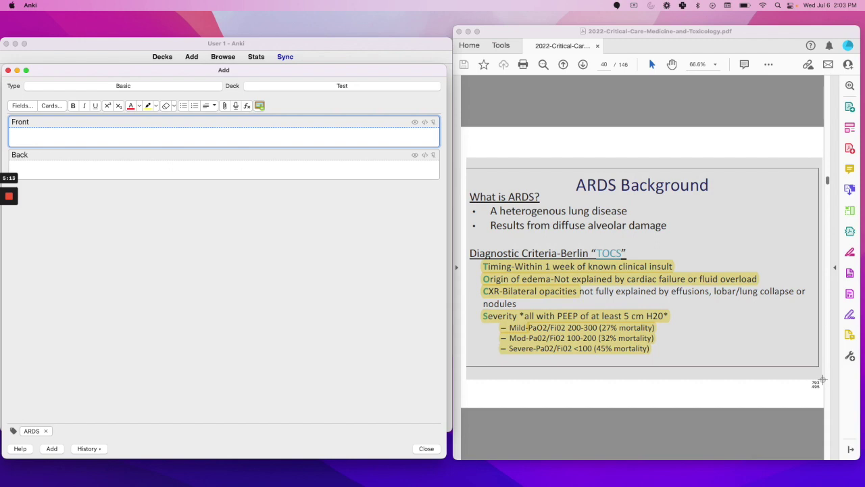
pyautogui.moveTo(824, 380); pyautogui.dragTo(824, 381)
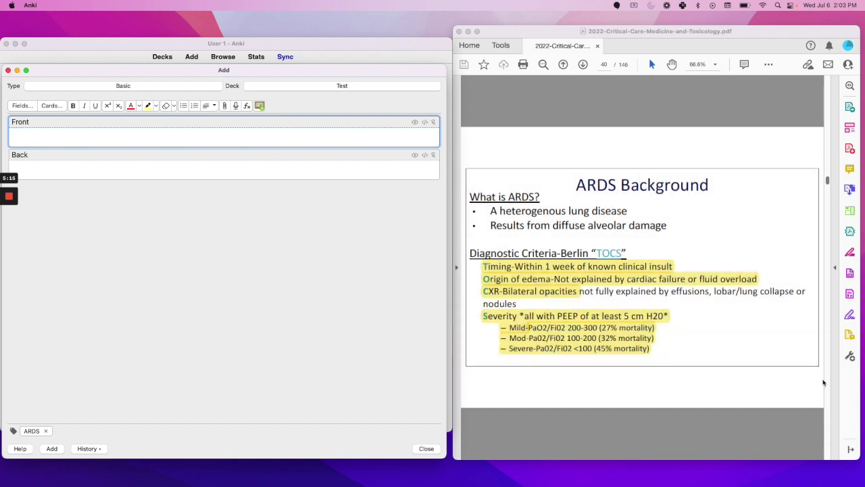
pyautogui.click(259, 108)
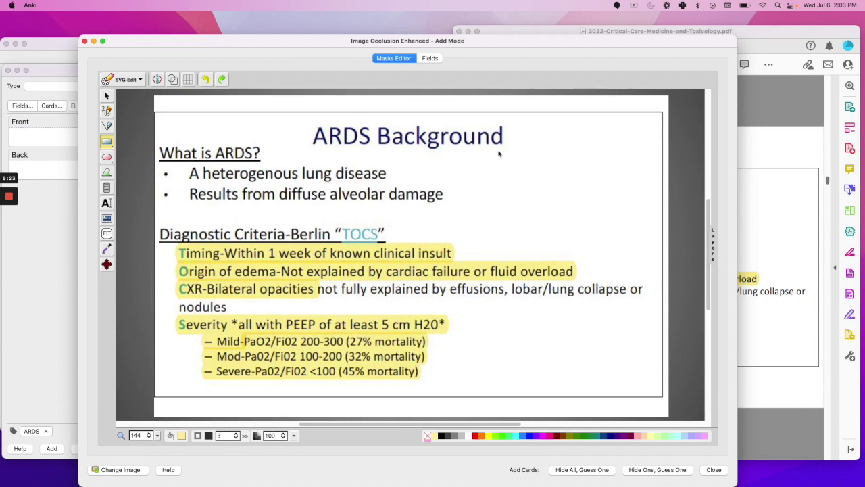
# Step: Mask the diagnostic criteria list (about 747 × 229) and the "What is ARDS?" bullets (about 452 × 74), and add Hide All, Guess One cards
pyautogui.moveTo(163, 246); pyautogui.dragTo(649, 396)
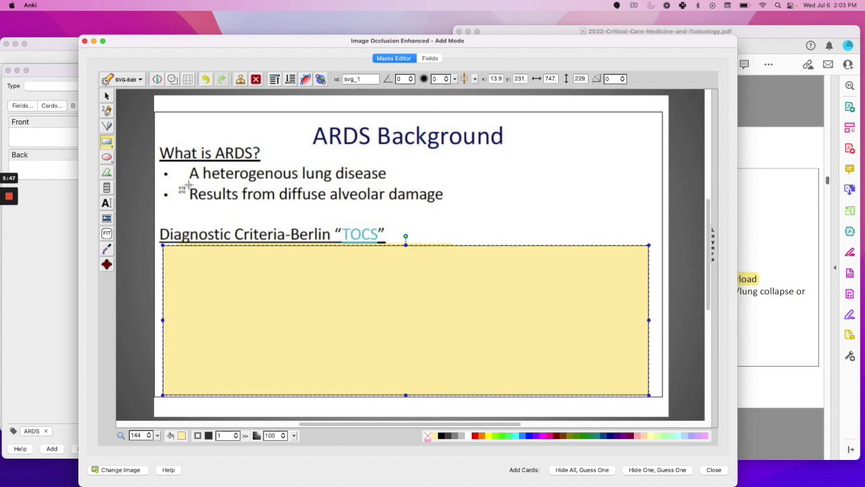
pyautogui.moveTo(157, 163); pyautogui.dragTo(235, 207)
pyautogui.click(106, 144)
pyautogui.moveTo(160, 167)
pyautogui.mouseDown()
pyautogui.moveTo(332, 218)
pyautogui.moveTo(453, 215)
pyautogui.mouseUp()
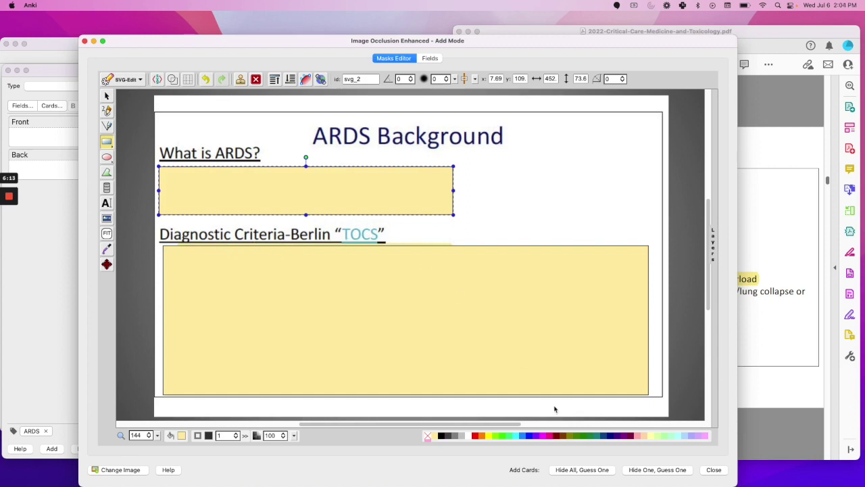
pyautogui.click(567, 471)
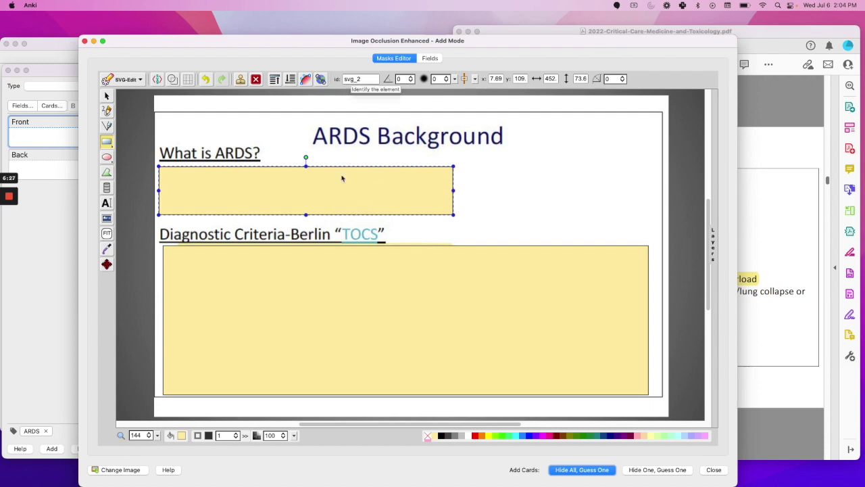
# Step: Group the two masks, add them as a single Hide All, Guess One card, and close the image occlusion editor
pyautogui.click(309, 278)
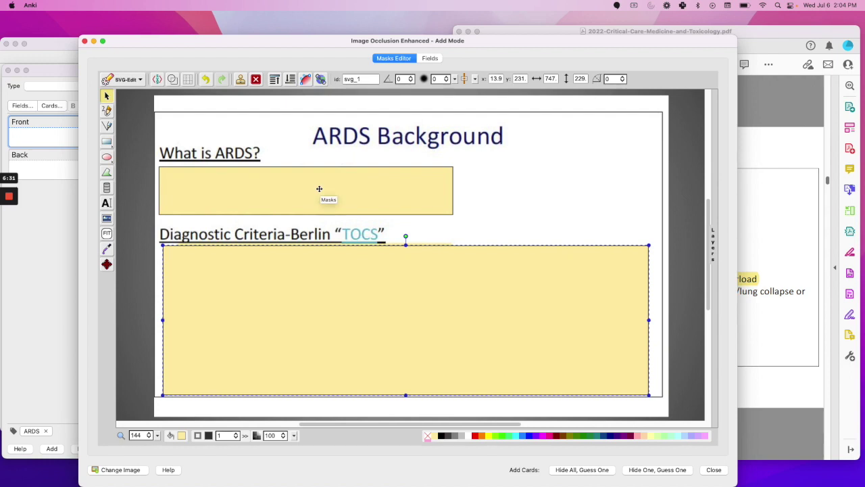
pyautogui.keyDown('shift'); pyautogui.click(319, 189); pyautogui.keyUp('shift')
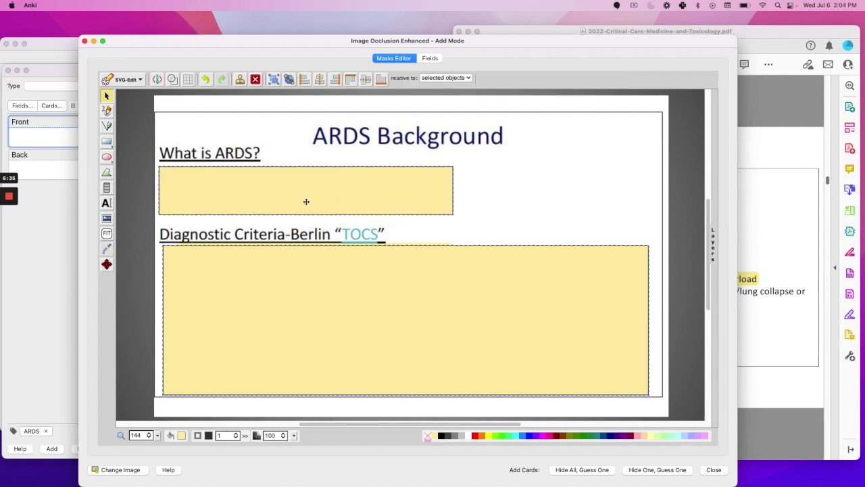
pyautogui.hotkey('ctrl', 'g')
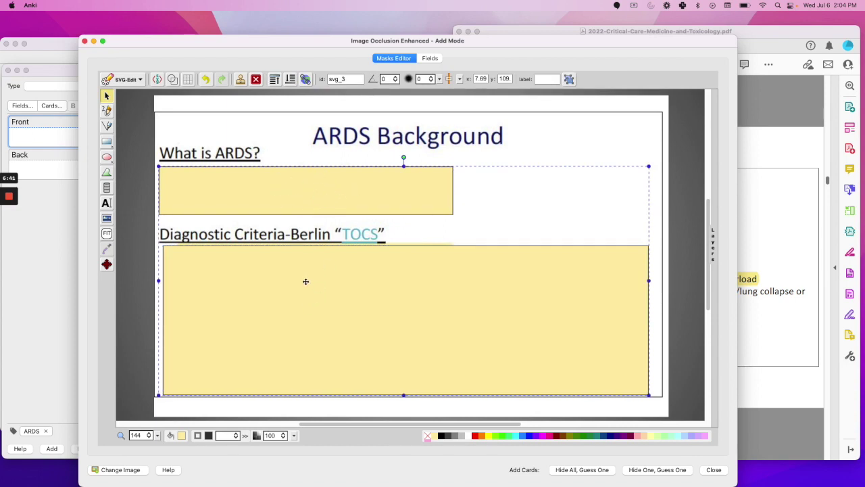
pyautogui.click(579, 472)
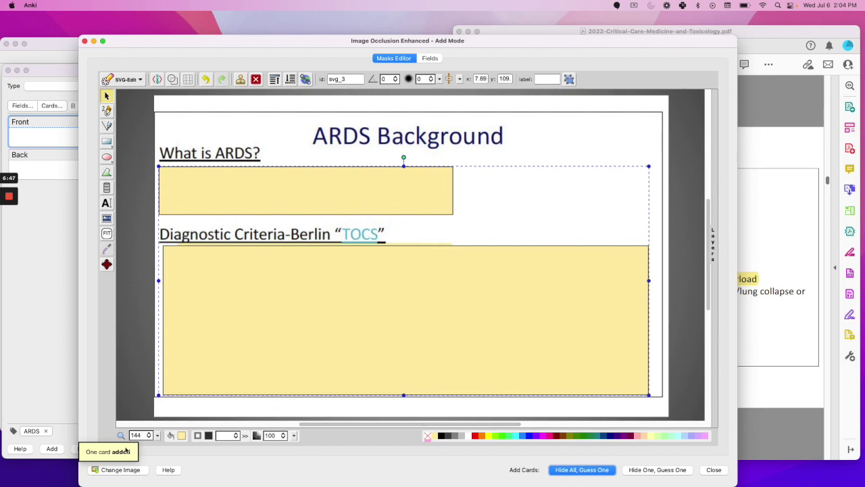
pyautogui.click(724, 474)
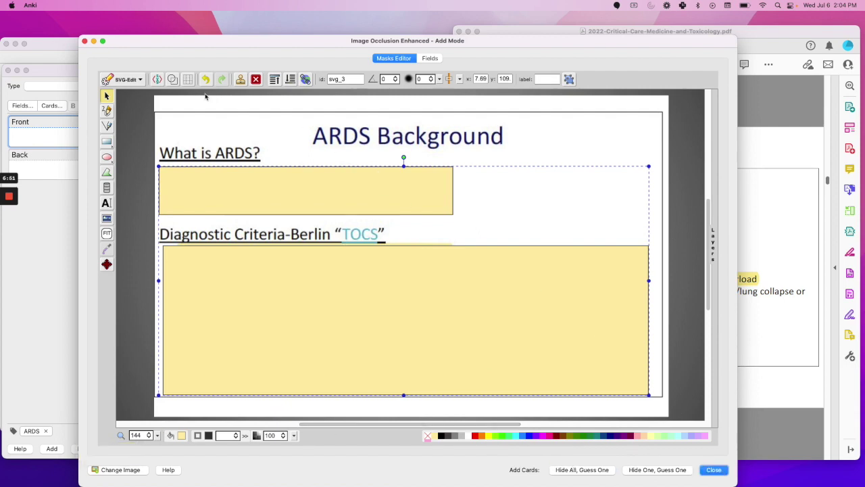
pyautogui.click(710, 471)
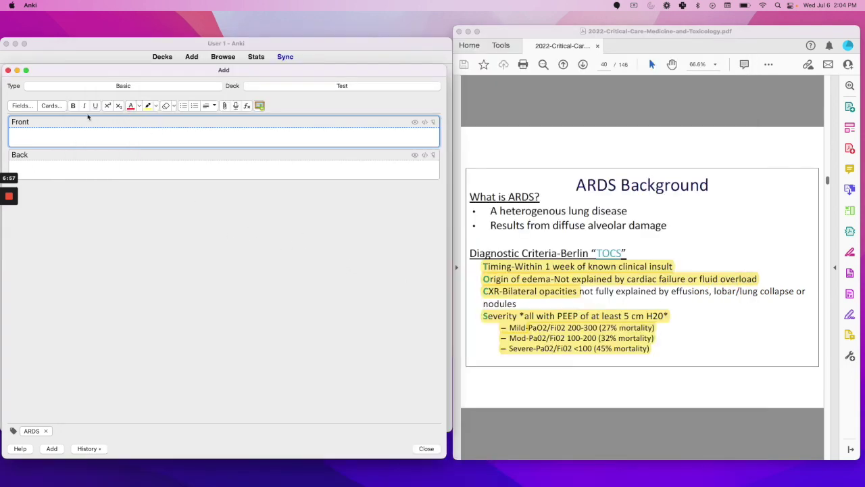
# Step: Start studying the Test deck, reveal the answer to the ARDS diagnostic criteria question, and rate it Easy
pyautogui.click(427, 448)
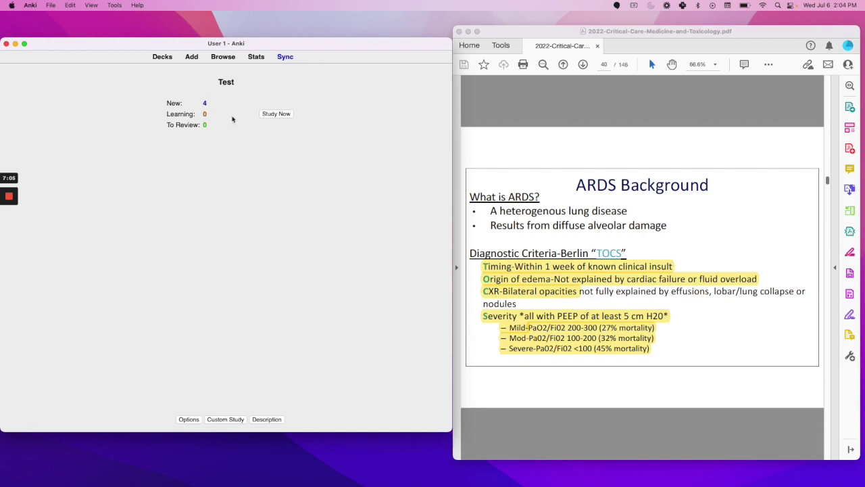
pyautogui.click(267, 115)
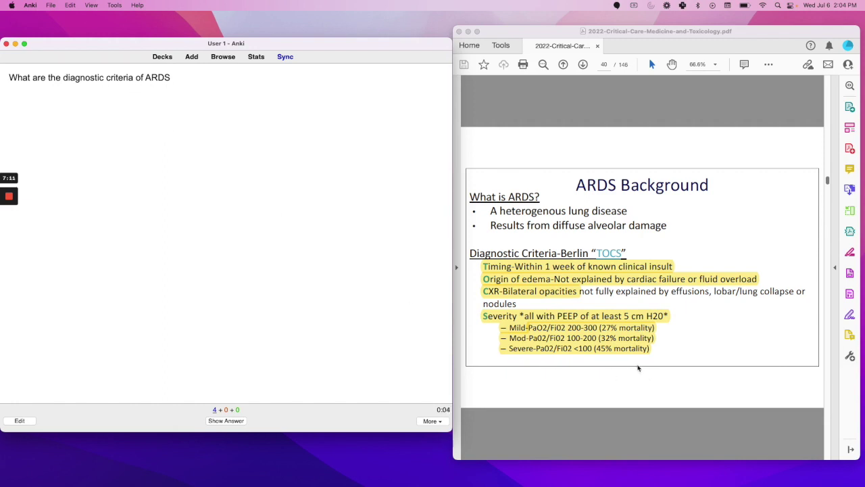
pyautogui.click(233, 421)
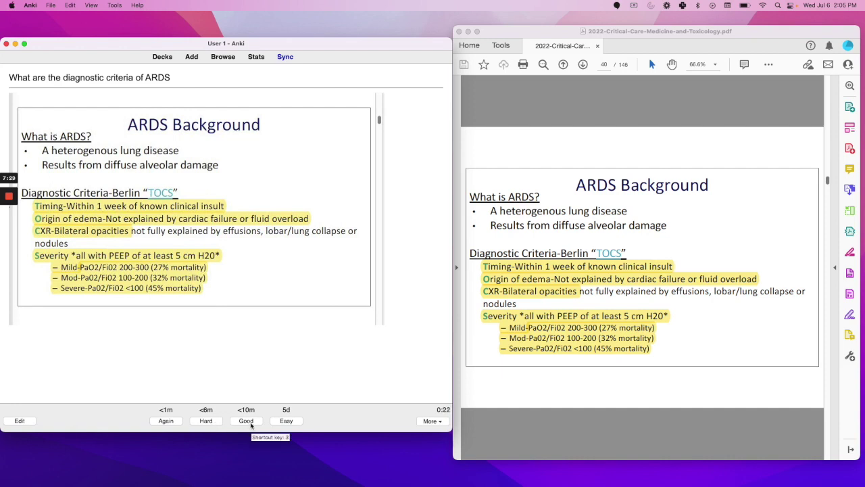
pyautogui.click(286, 420)
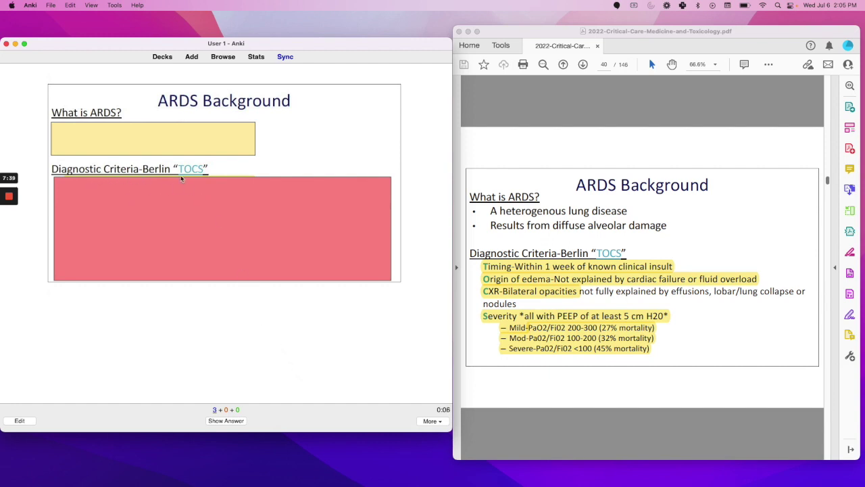
# Step: Study the image occlusion cards, rating the two single-mask cards Easy and revealing the grouped-mask card before leaving the review
pyautogui.click(238, 422)
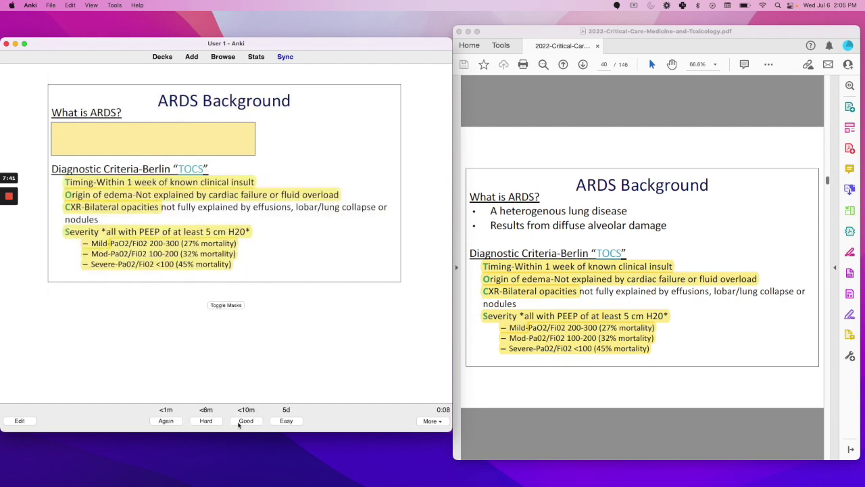
pyautogui.click(290, 422)
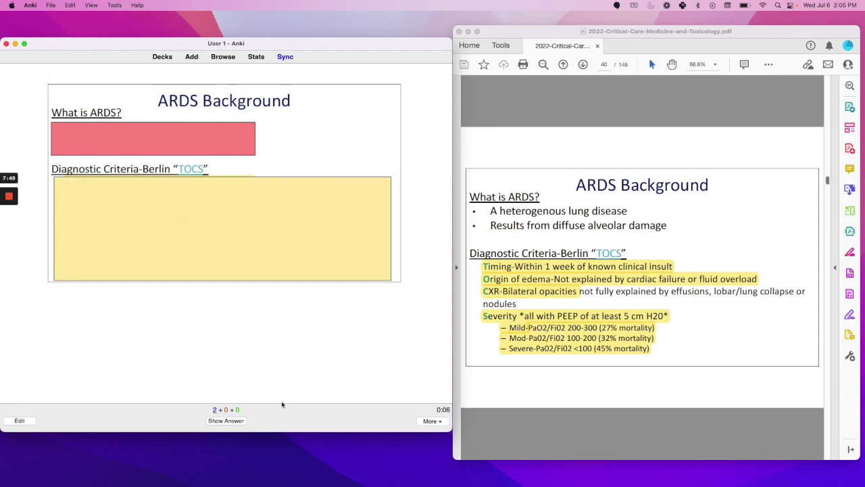
pyautogui.click(242, 422)
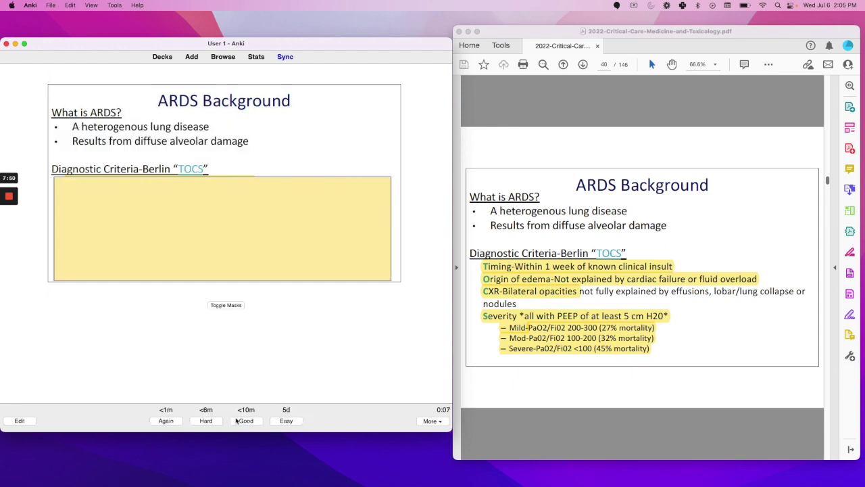
pyautogui.click(286, 419)
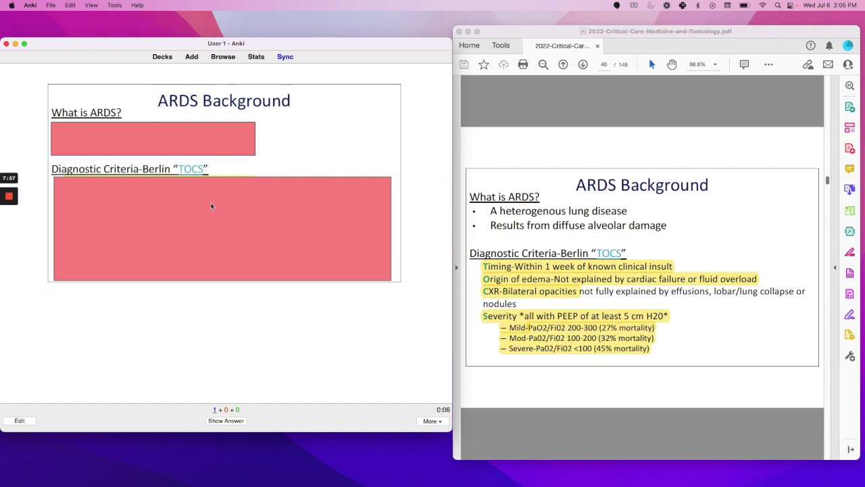
pyautogui.click(237, 424)
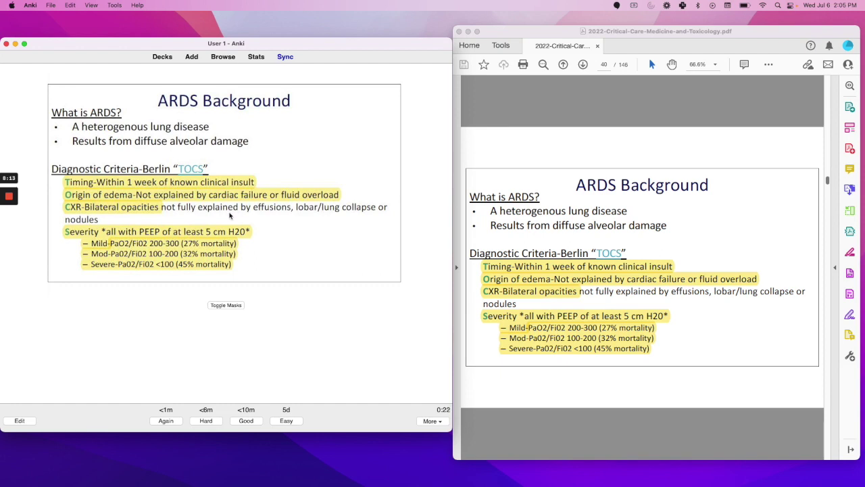
pyautogui.click(163, 59)
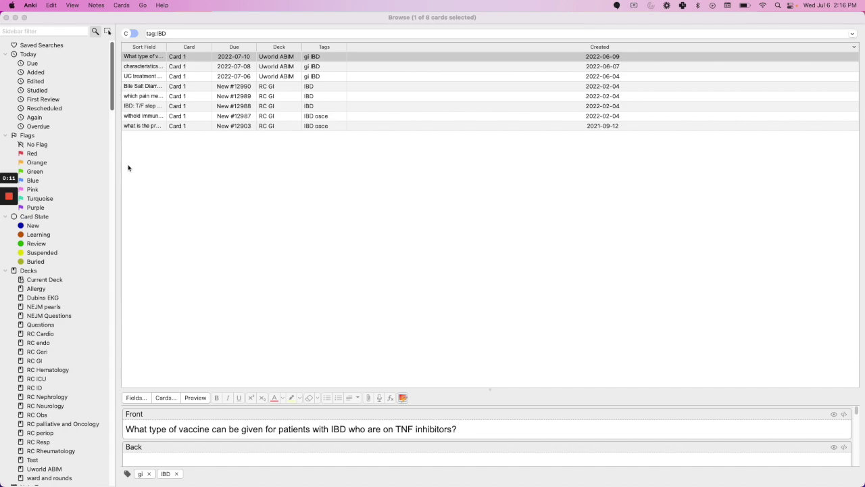
# Step: Reopen the card browser and filter the cards by the Learning, Review and Suspended states, returning to Review
pyautogui.click(113, 20)
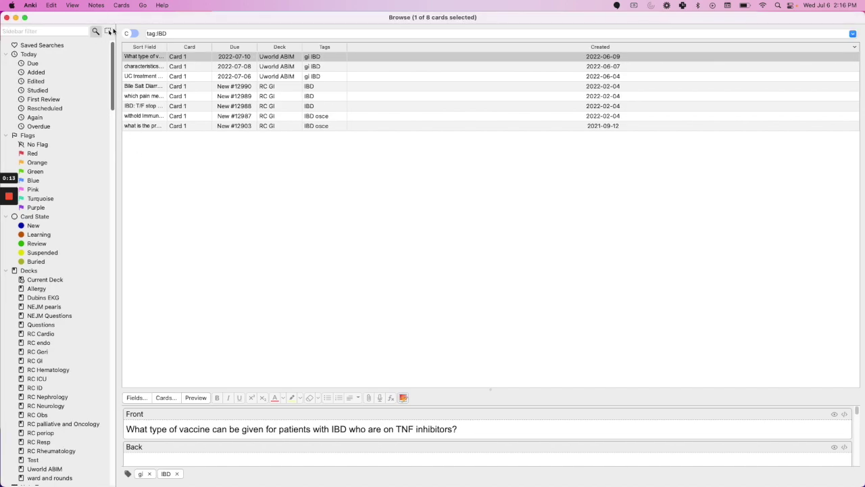
pyautogui.click(6, 17)
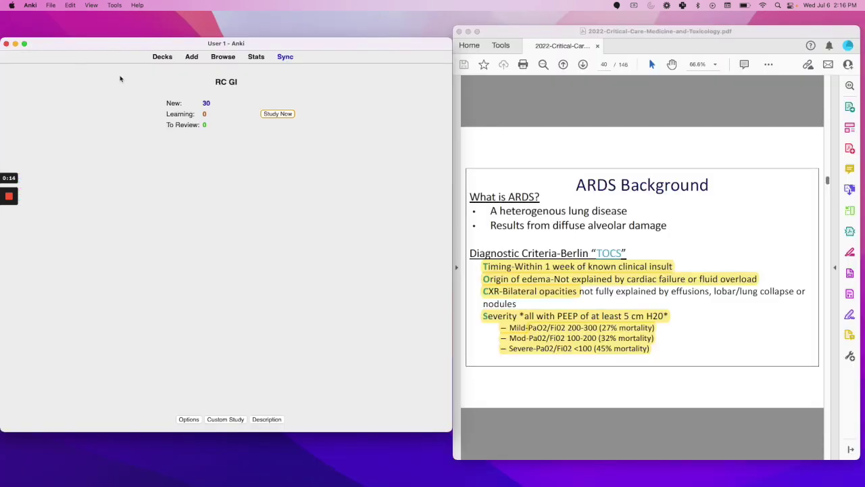
pyautogui.click(223, 57)
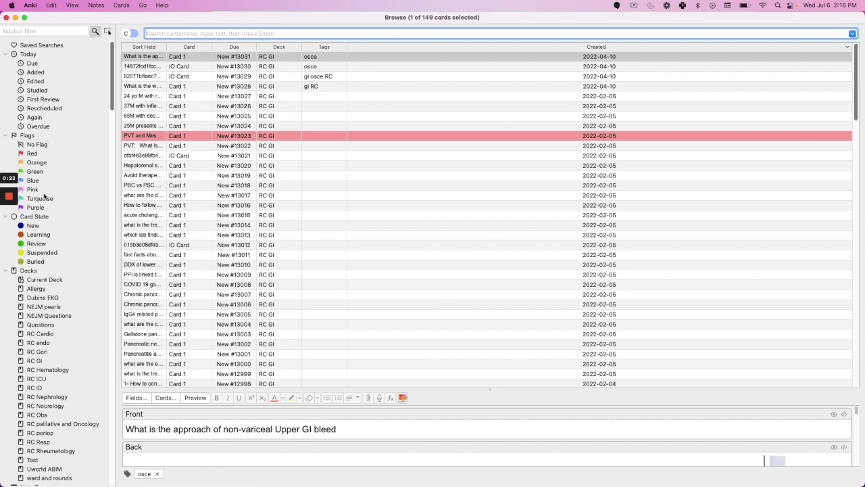
pyautogui.click(39, 234)
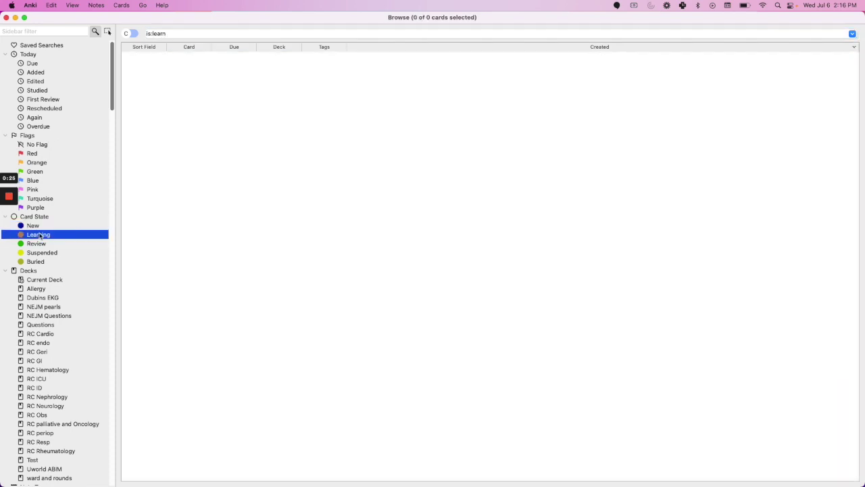
pyautogui.click(39, 244)
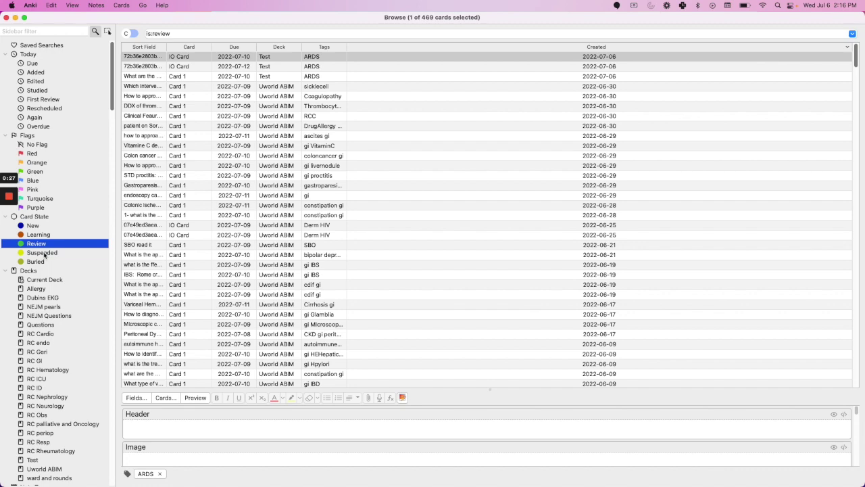
pyautogui.click(42, 253)
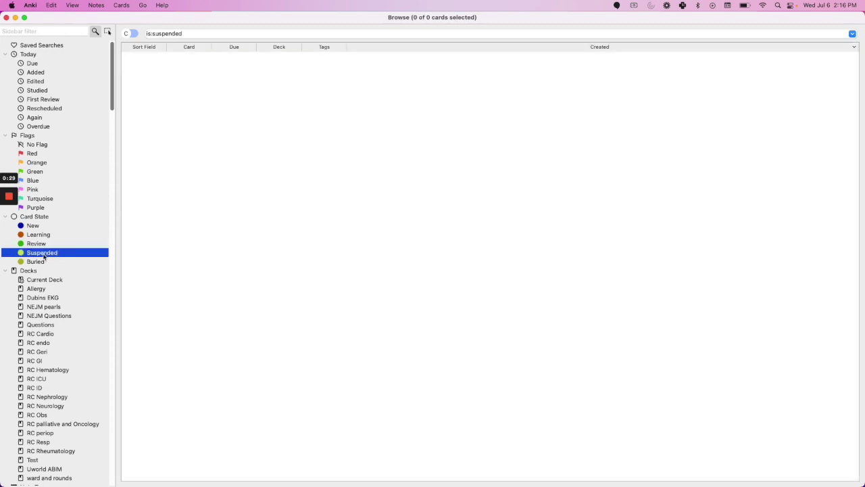
pyautogui.click(40, 246)
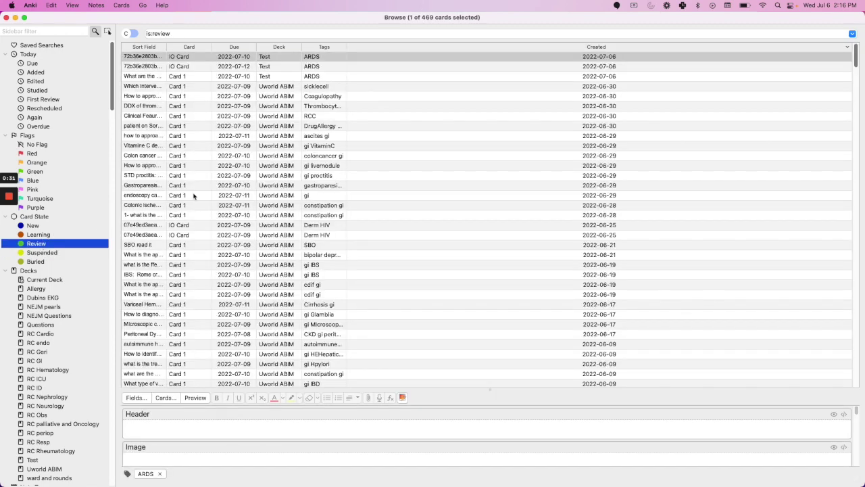
# Step: List the cards of the RC GI and RC ID decks in the browser and view the Ebola virus card
pyautogui.moveTo(7, 279)
pyautogui.scroll(-5, 84, 219)
pyautogui.click(45, 206)
pyautogui.click(40, 232)
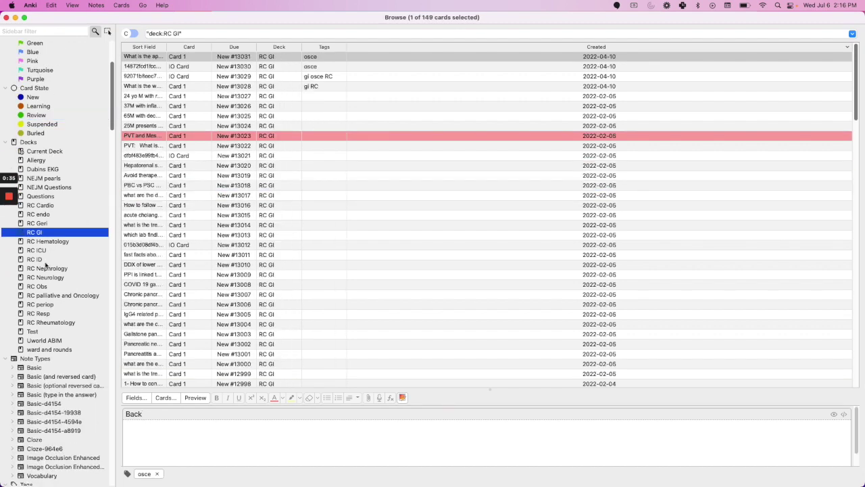
pyautogui.click(35, 259)
pyautogui.click(225, 215)
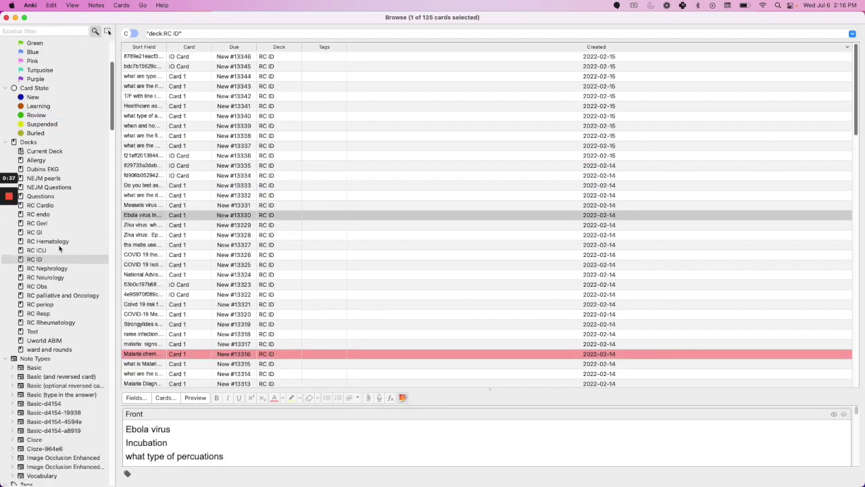
# Step: Look through the note types and the alphabetical list of tags available for filtering in the card browser
pyautogui.scroll(-10, 58, 250)
pyautogui.scroll(-3, 56, 244)
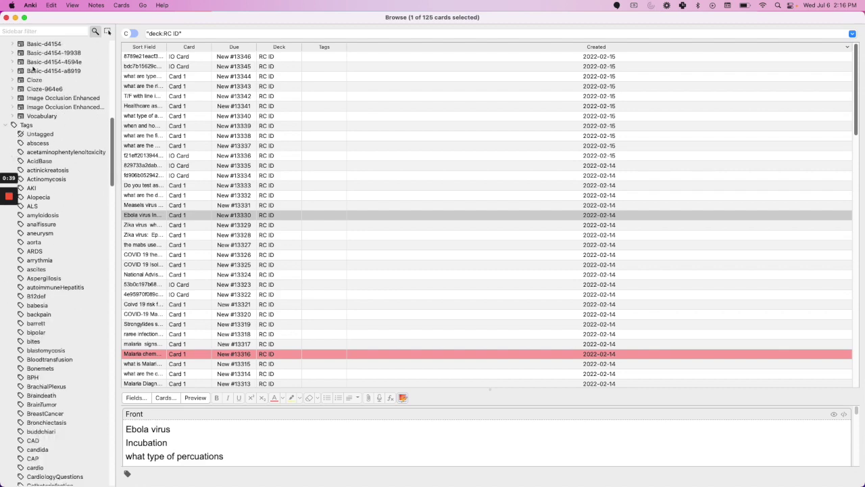
pyautogui.scroll(-3, 49, 162)
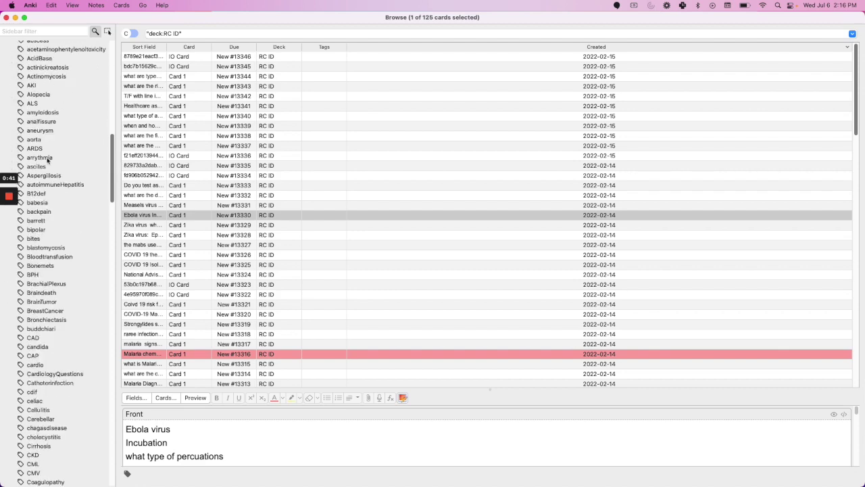
pyautogui.scroll(-2, 52, 134)
pyautogui.scroll(5, 53, 135)
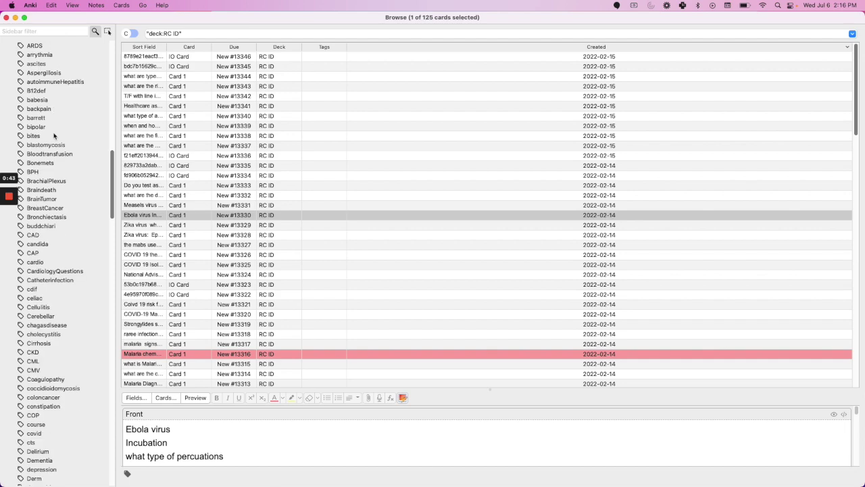
pyautogui.scroll(-12, 65, 193)
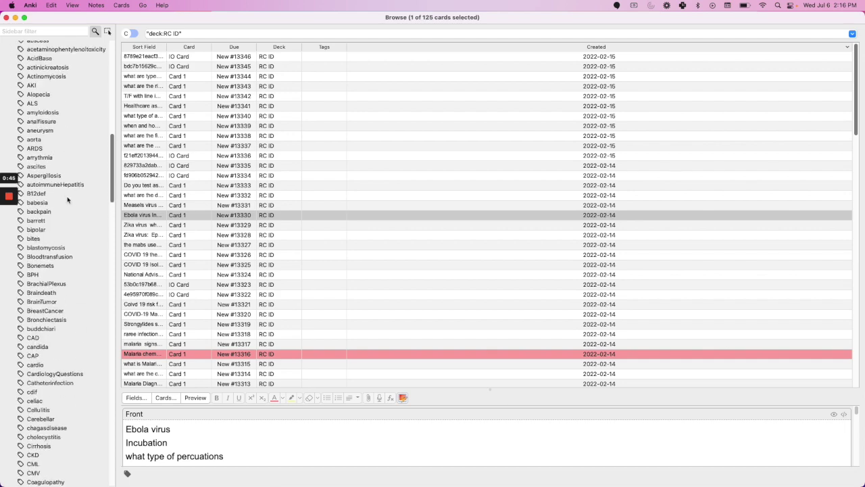
pyautogui.scroll(-4, 68, 156)
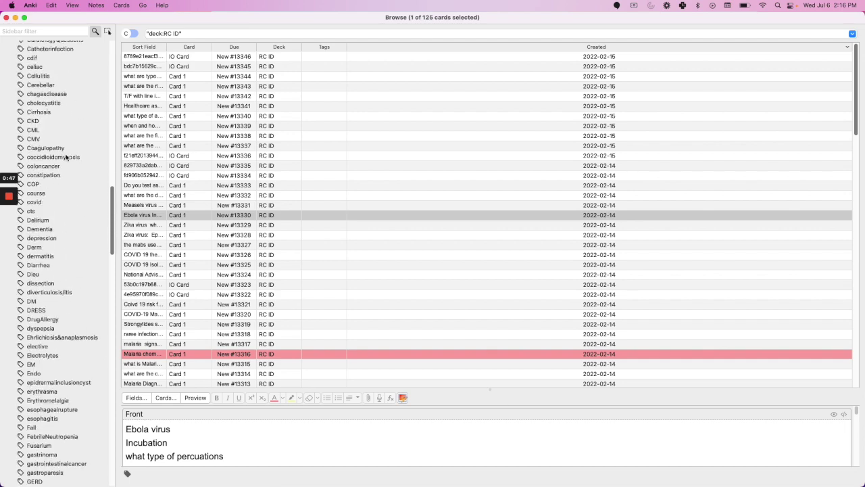
pyautogui.scroll(-14, 64, 156)
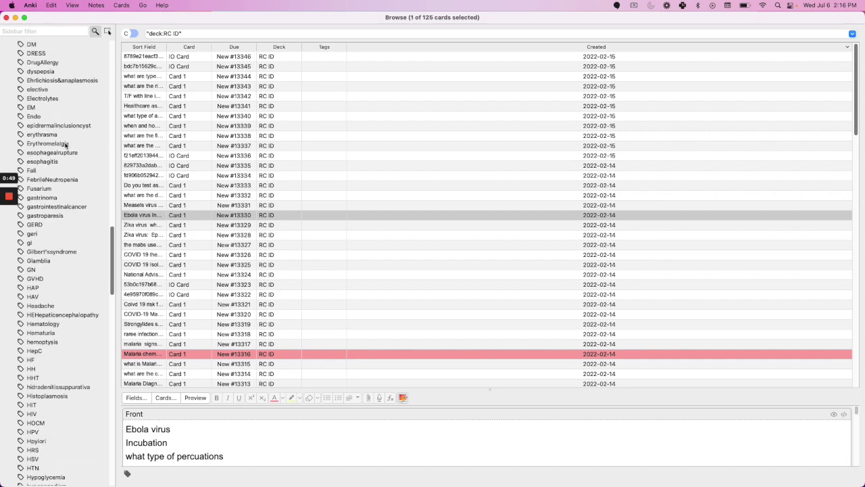
pyautogui.scroll(-3, 65, 147)
pyautogui.scroll(9, 62, 153)
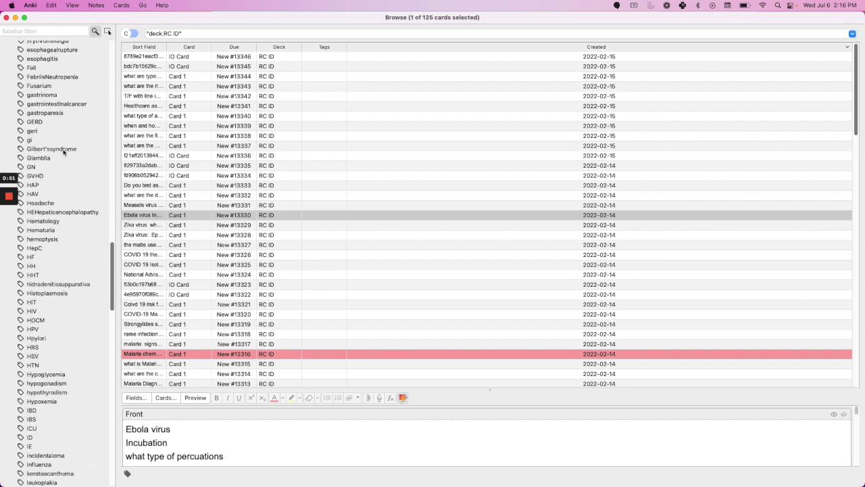
pyautogui.scroll(-6, 57, 158)
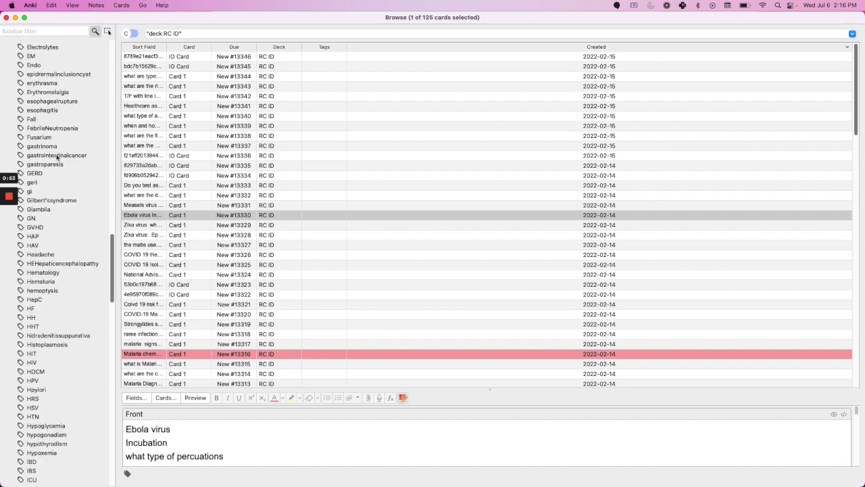
pyautogui.scroll(-4, 51, 169)
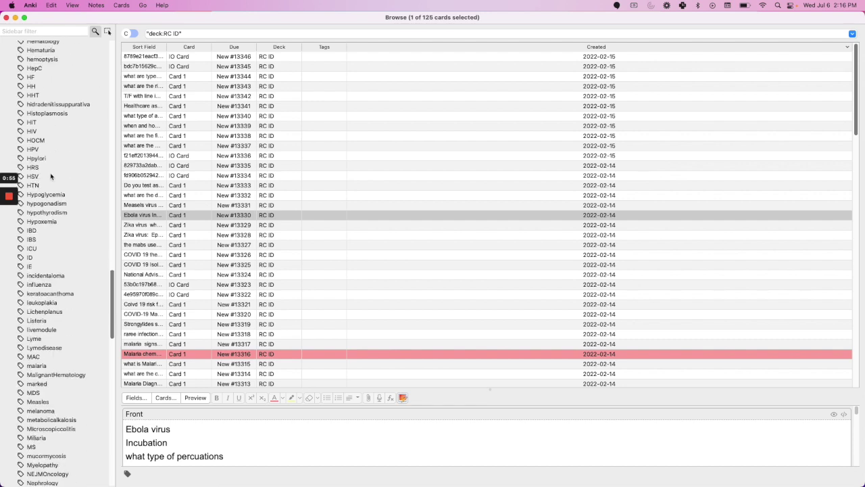
# Step: List the cards tagged IBD and view the pre-biologic work-up card and the TNF inhibitor vaccine card
pyautogui.click(36, 283)
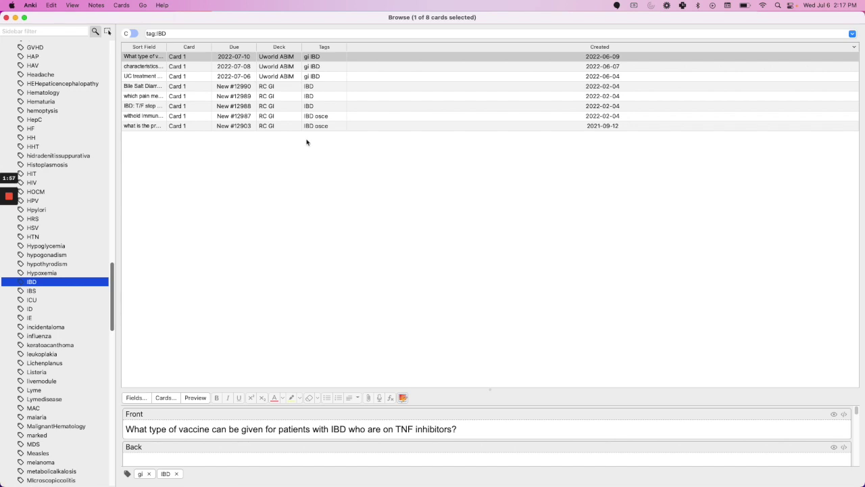
pyautogui.click(334, 126)
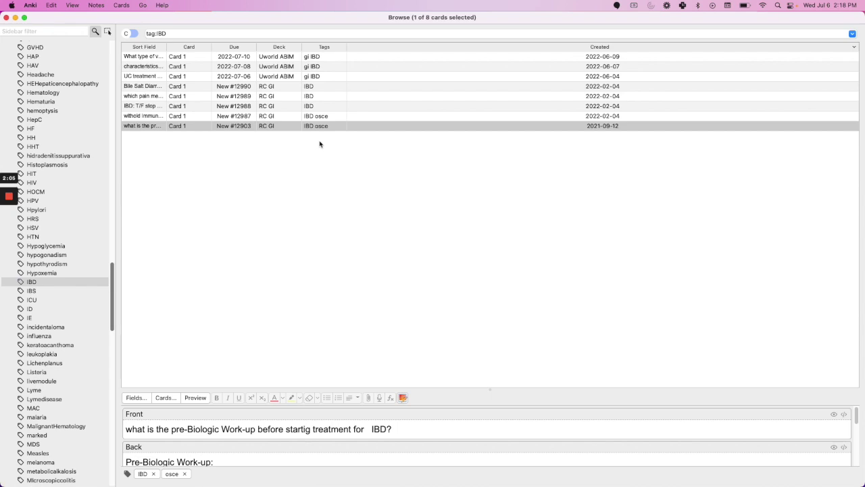
pyautogui.click(342, 58)
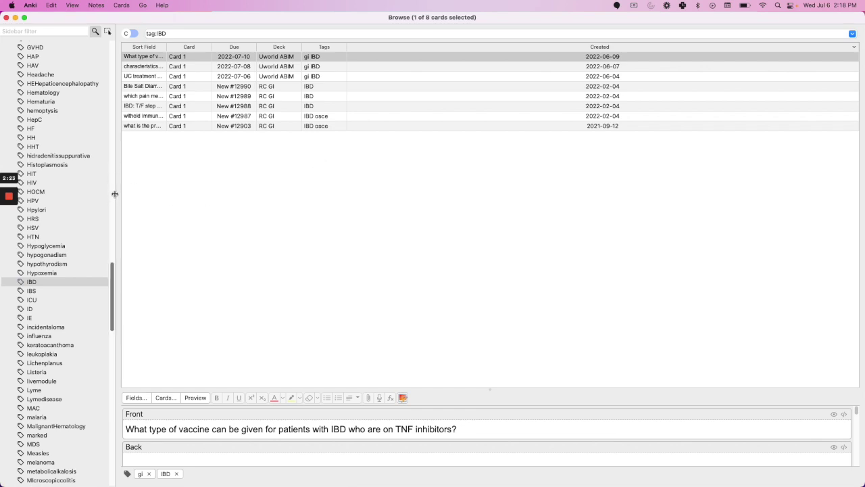
# Step: Flag the RC GI card about which pain meds can be used in patients with IBD as Red
pyautogui.rightClick(303, 98)
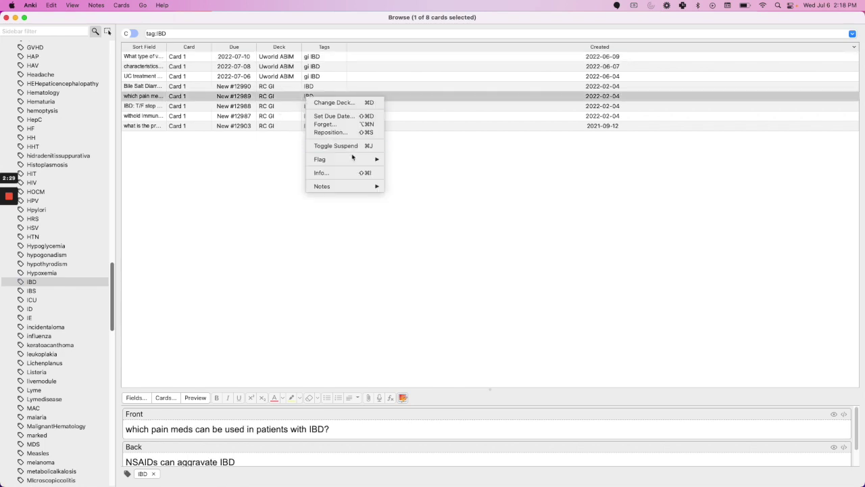
pyautogui.moveTo(351, 159)
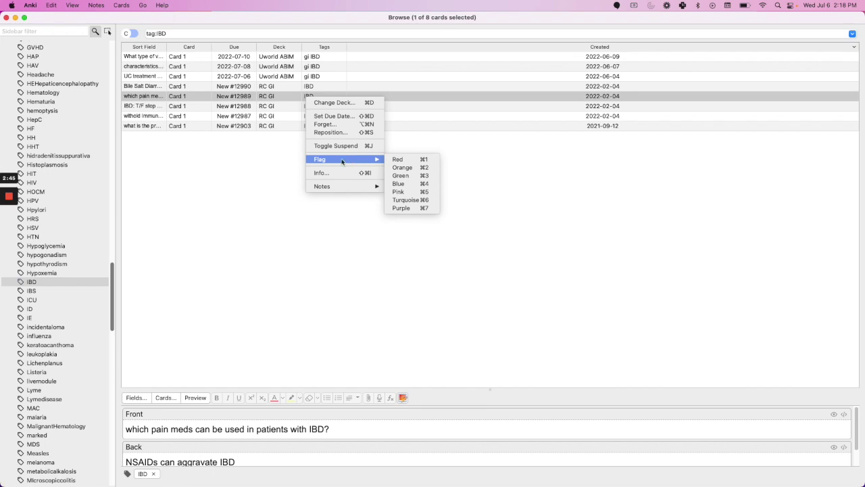
pyautogui.click(393, 163)
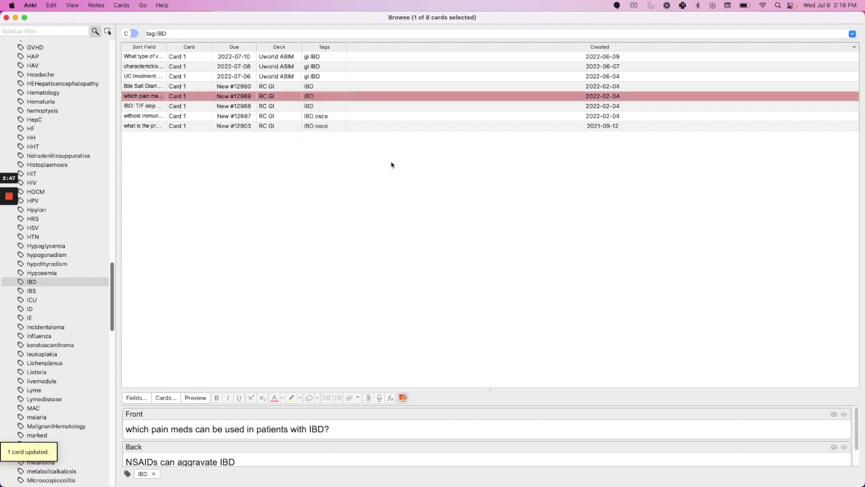
pyautogui.click(318, 115)
pyautogui.rightClick(319, 119)
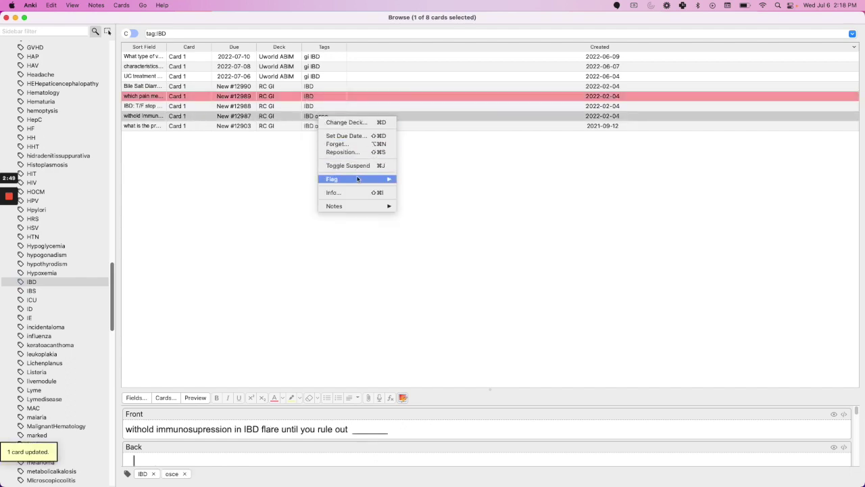
pyautogui.press('Escape')
# Step: Filter the card browser by the Red flag and look through all the flagged cards across the decks
pyautogui.scroll(15, 60, 166)
pyautogui.scroll(20, 59, 166)
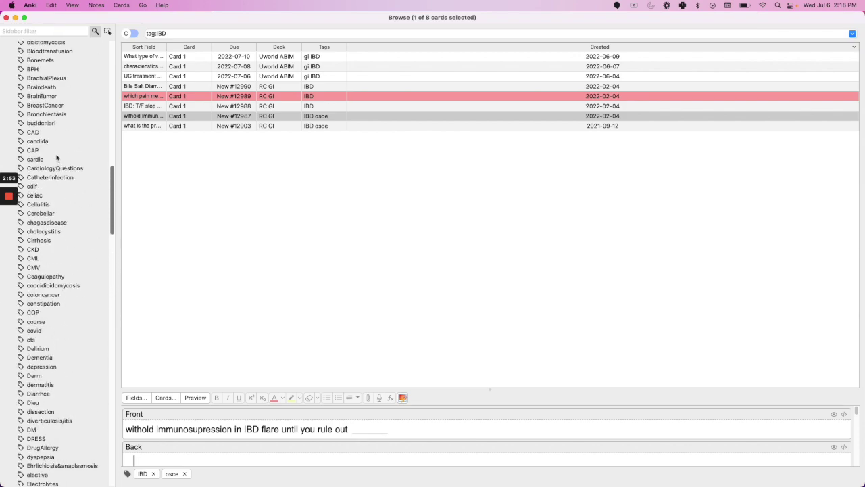
pyautogui.scroll(15, 54, 145)
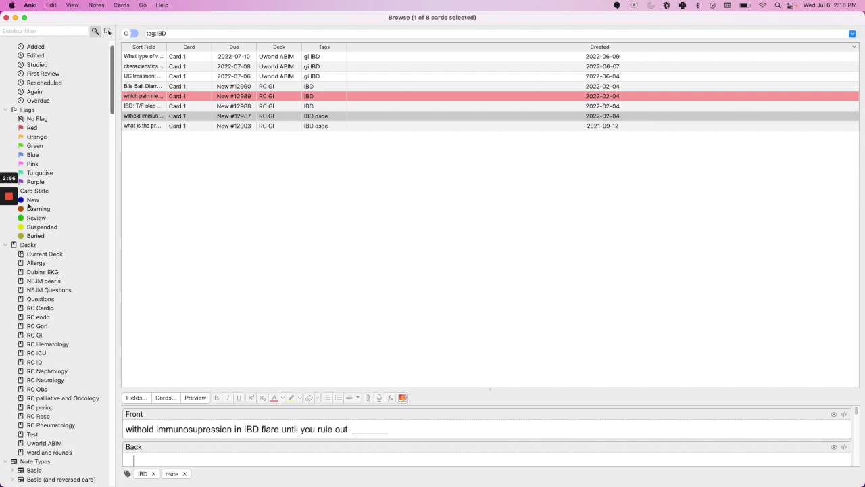
pyautogui.click(46, 128)
pyautogui.scroll(-4, 279, 151)
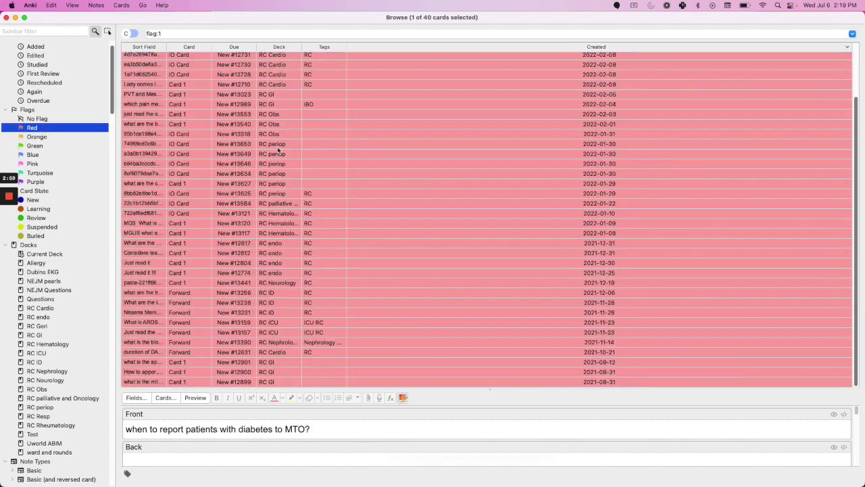
pyautogui.scroll(3, 279, 188)
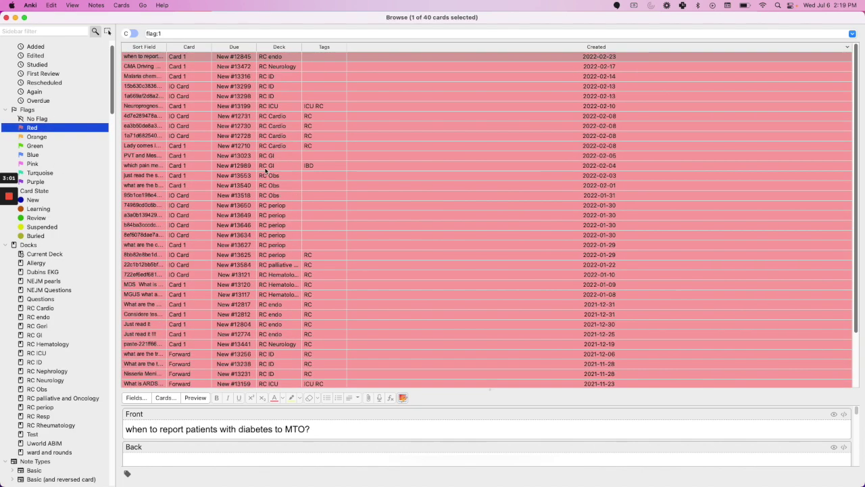
pyautogui.scroll(-4, 350, 137)
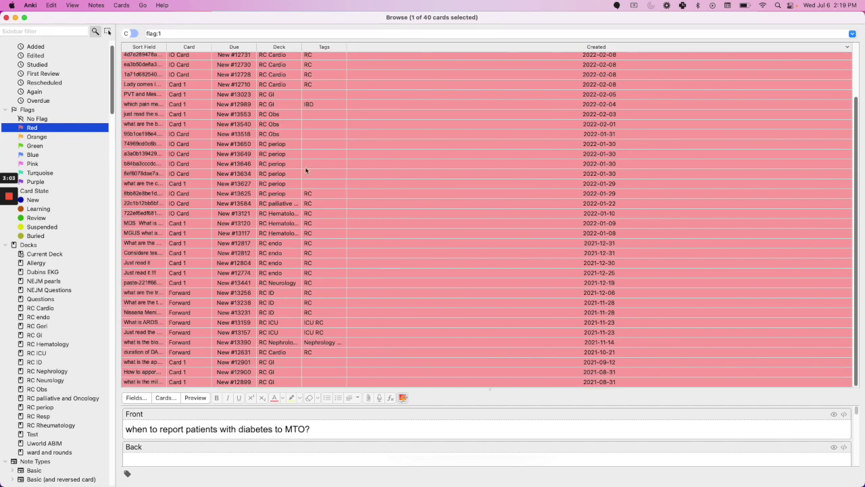
pyautogui.scroll(3, 313, 182)
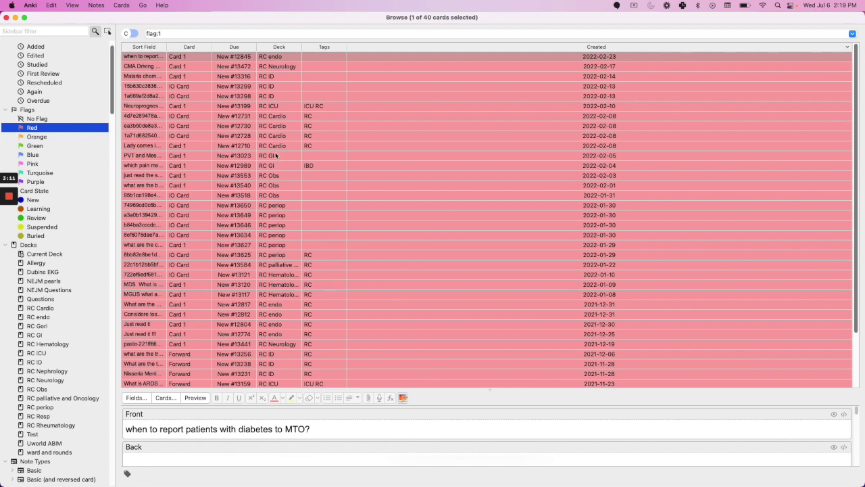
pyautogui.scroll(-3, 249, 146)
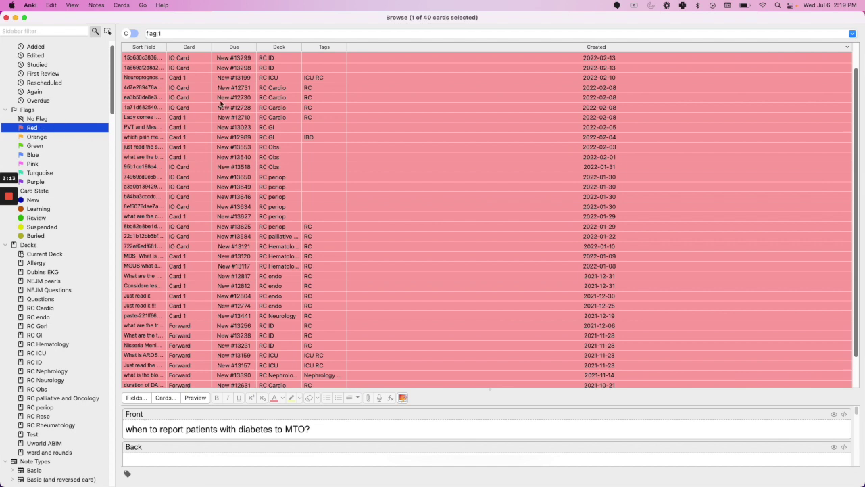